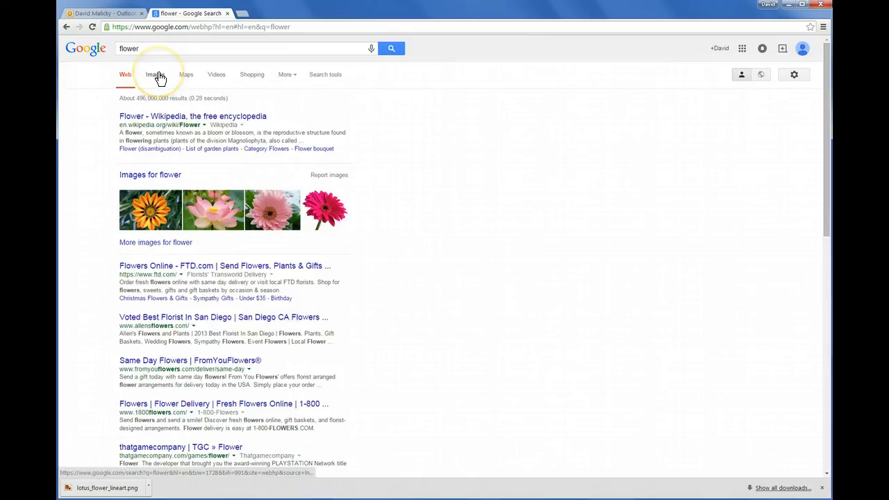
Show the image results for "flower" and narrow them to the Drawing category
left_click(156, 75)
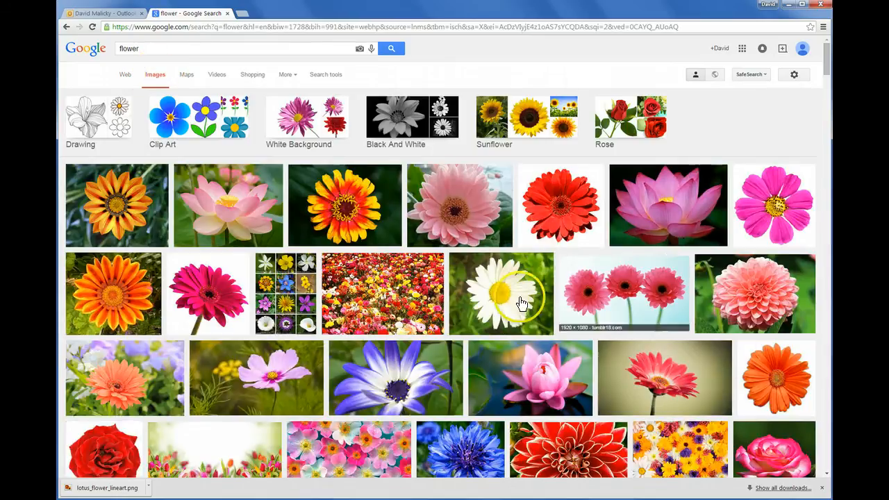
left_click(96, 125)
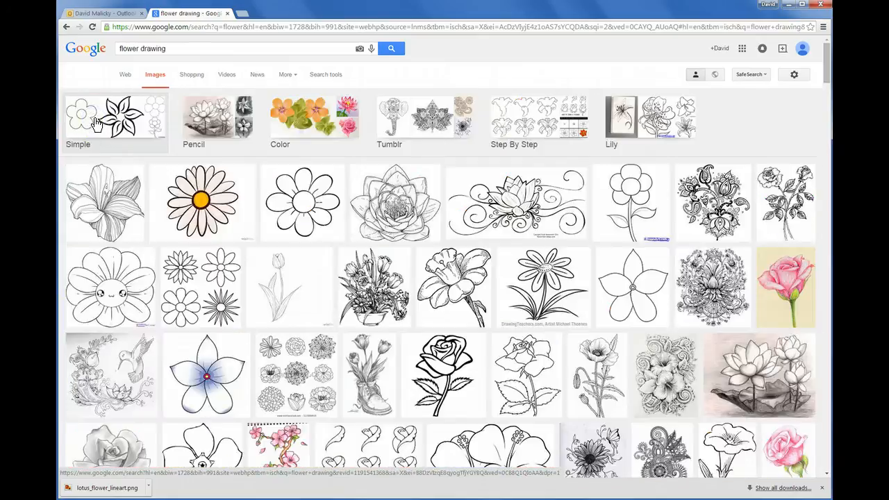
left_click(95, 130)
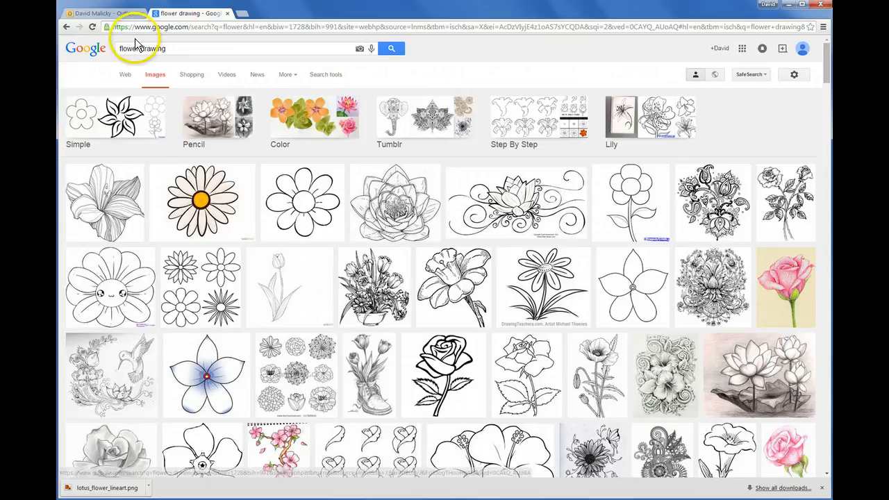
Search images for "flower line art" and return to the flower drawing results
left_click(180, 47)
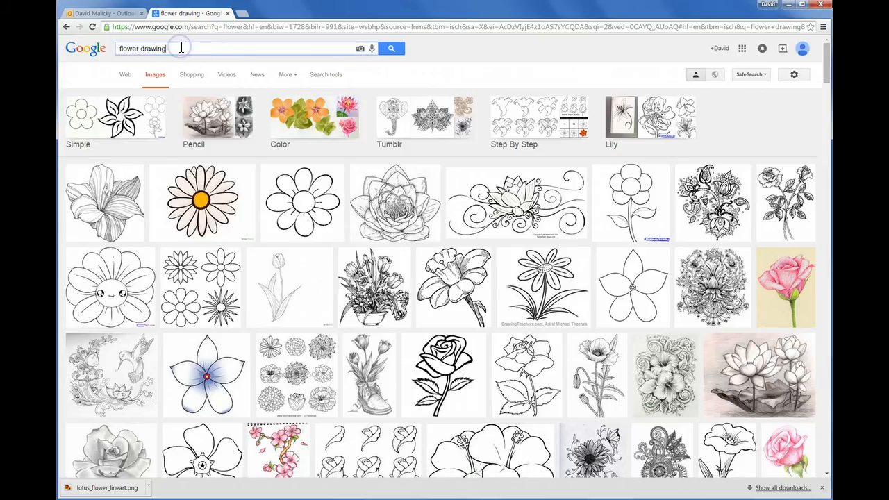
double_click(181, 48)
type("lin")
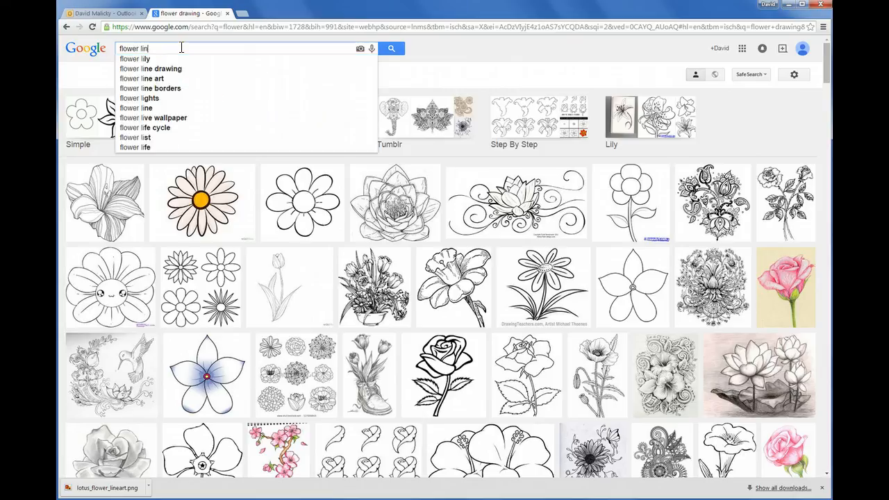
type("e art")
key("Return")
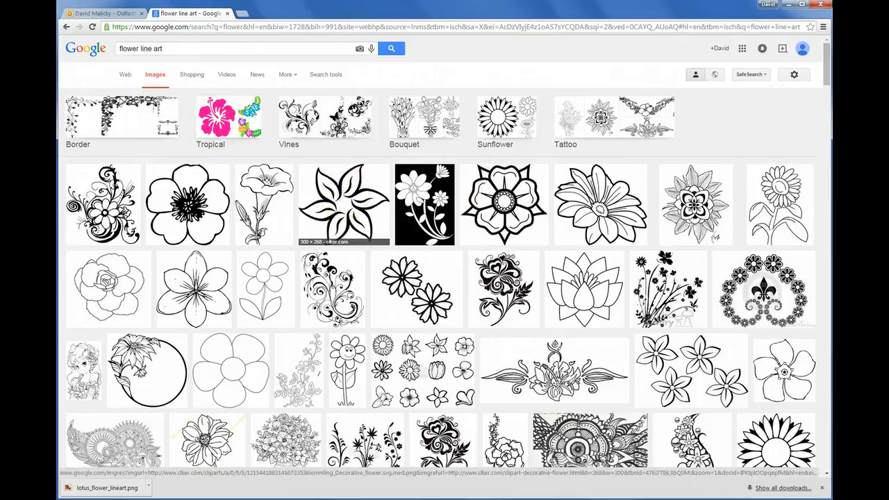
left_click(66, 27)
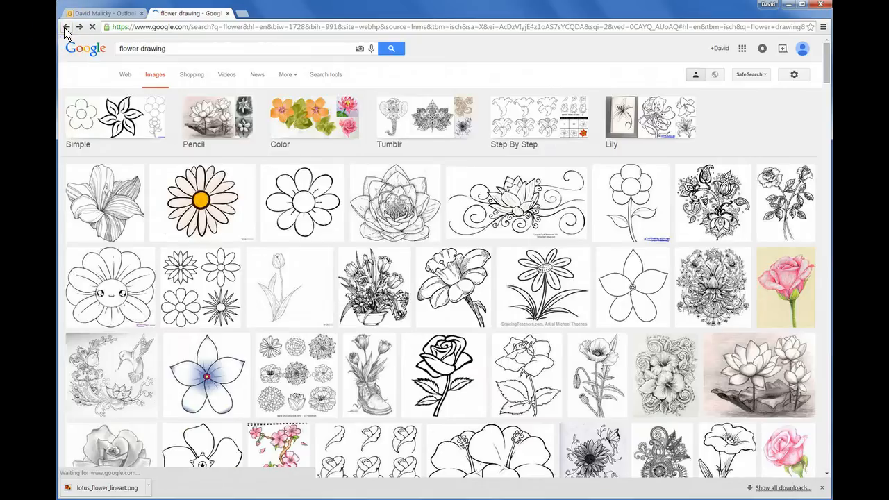
Open the five-petal jasmine flower drawing in a new tab and view its original image
right_click(627, 274)
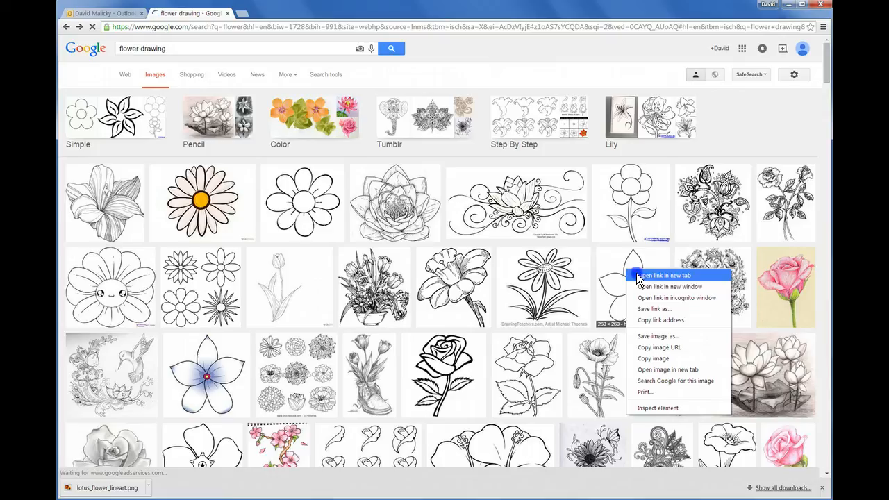
left_click(639, 276)
left_click(270, 15)
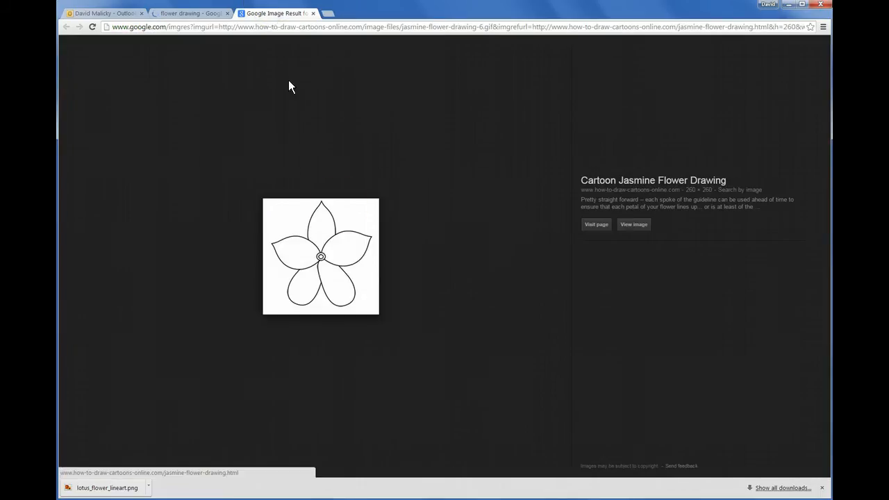
left_click(632, 227)
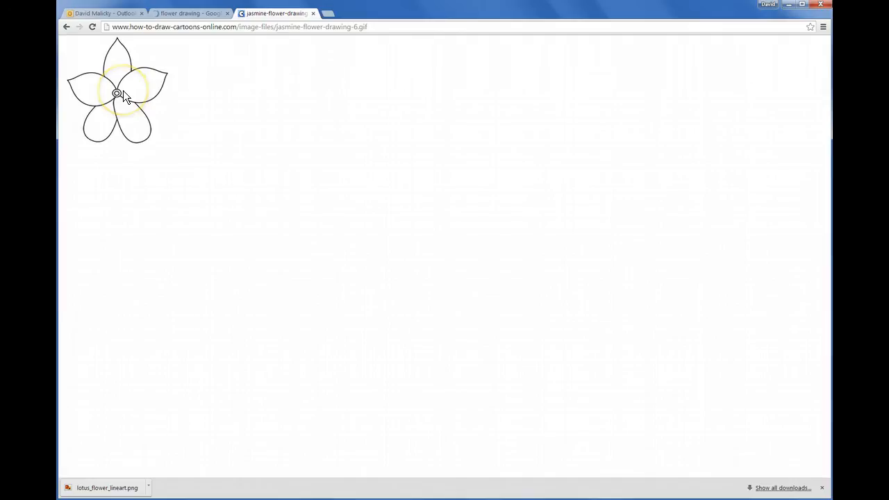
Save the jasmine flower image as "jasmine-flower-drawing-6 (1).gif" in the Logos folder and close its tab
right_click(123, 98)
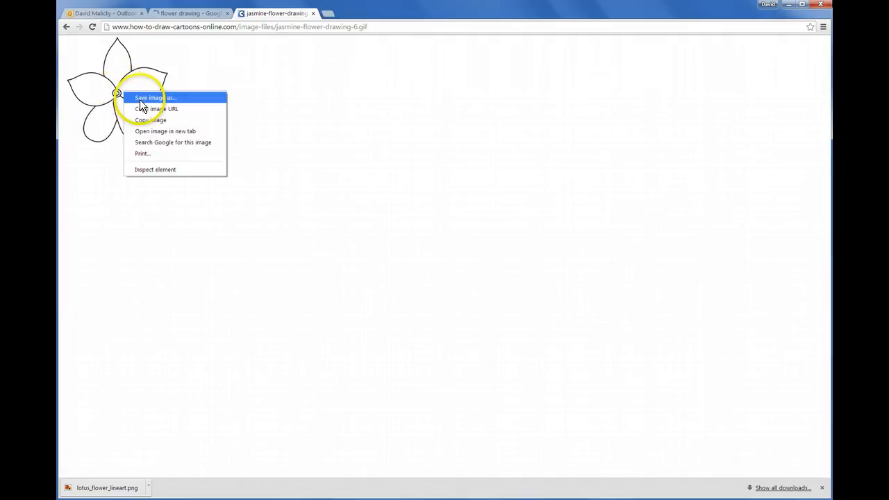
left_click(140, 99)
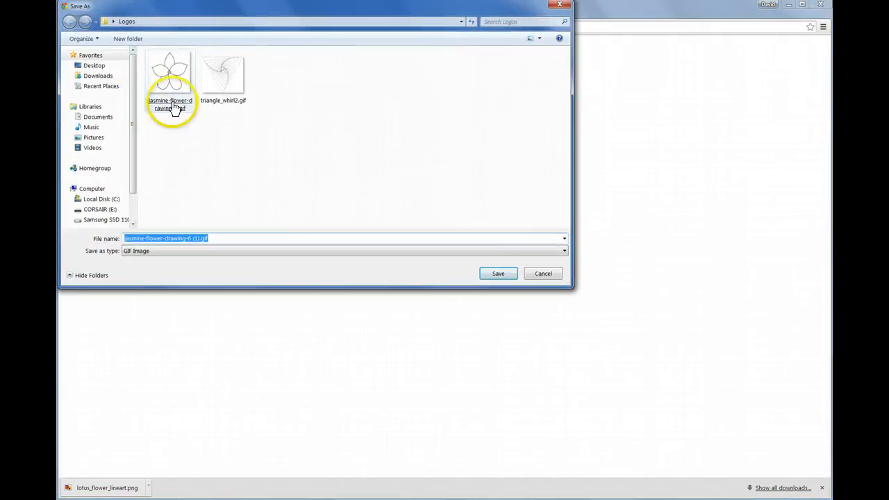
left_click(226, 237)
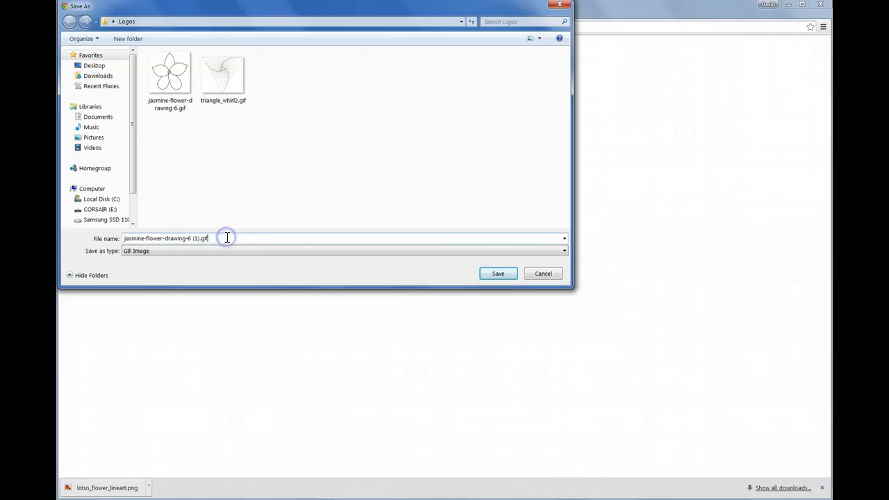
left_click(496, 273)
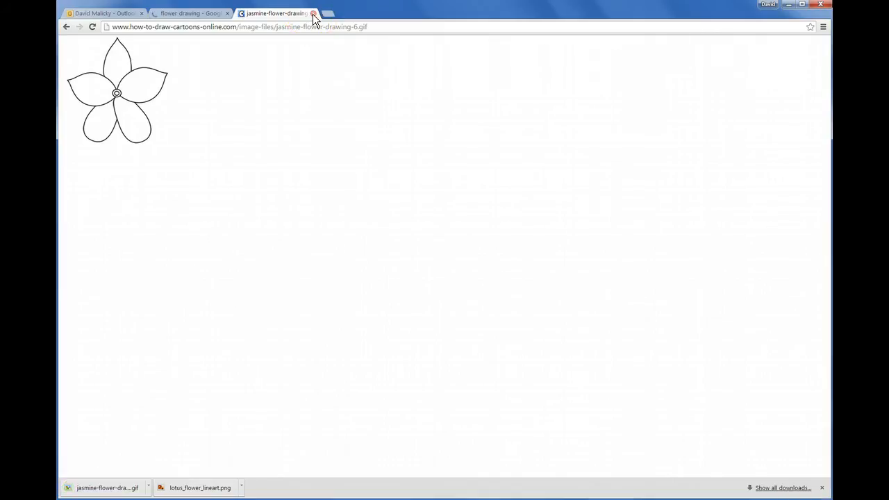
left_click(313, 13)
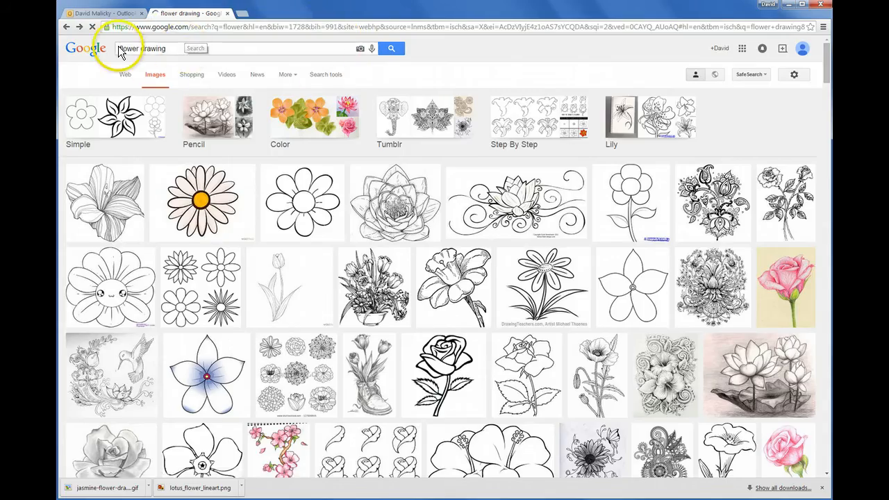
Search images for "line art tree"
left_click_drag(167, 48, 101, 43)
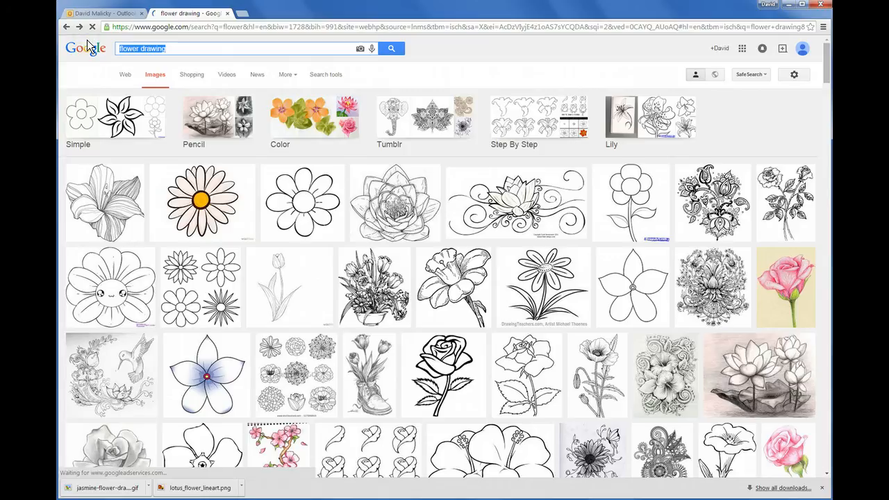
type("line art ")
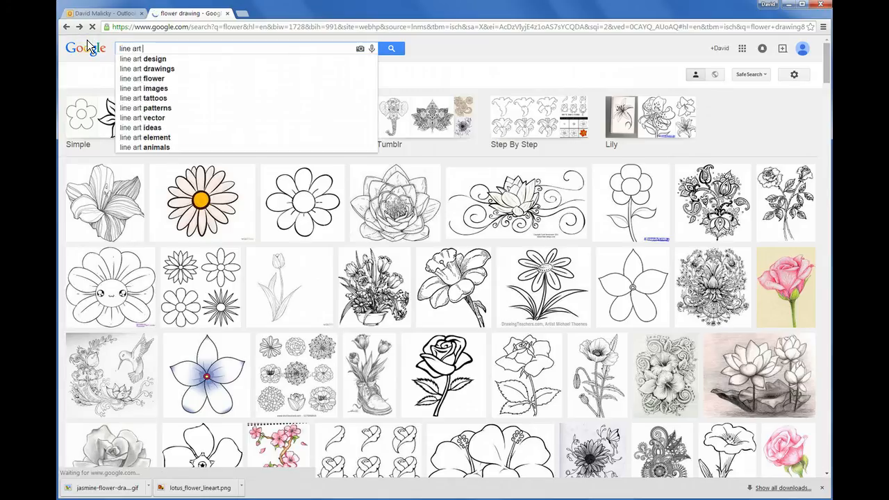
type("tree")
key("Return")
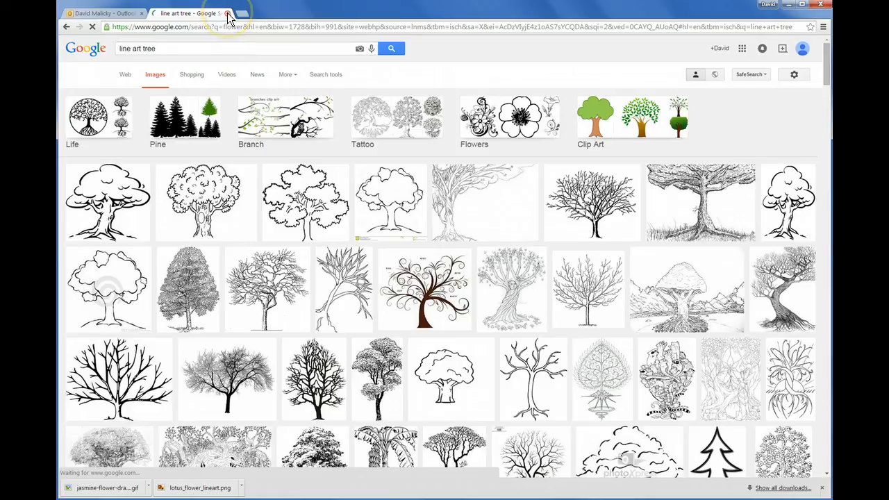
Replace the search text with "gif jpg png" without running the search
left_click(161, 48)
triple_click(164, 48)
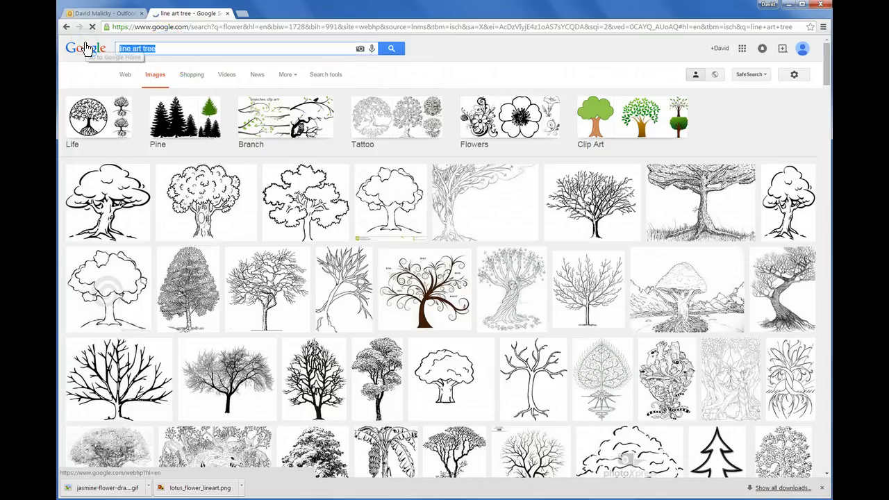
type("gif jp")
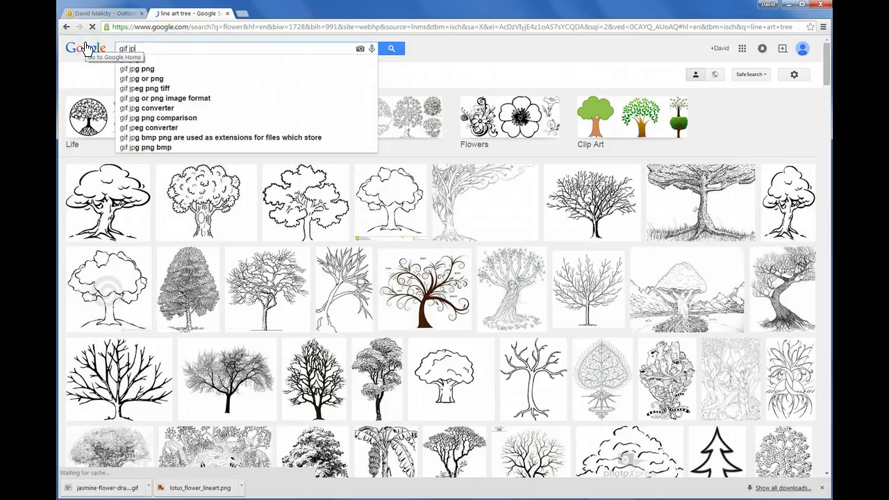
type("g png")
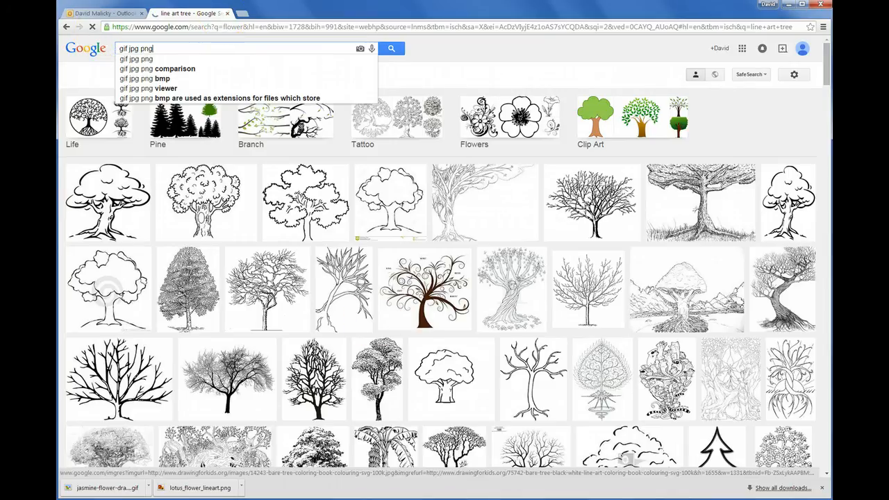
Switch to progeCAD 2014 Professional and launch the WinTopo raster-to-vector add-on
mouse_move(566, 499)
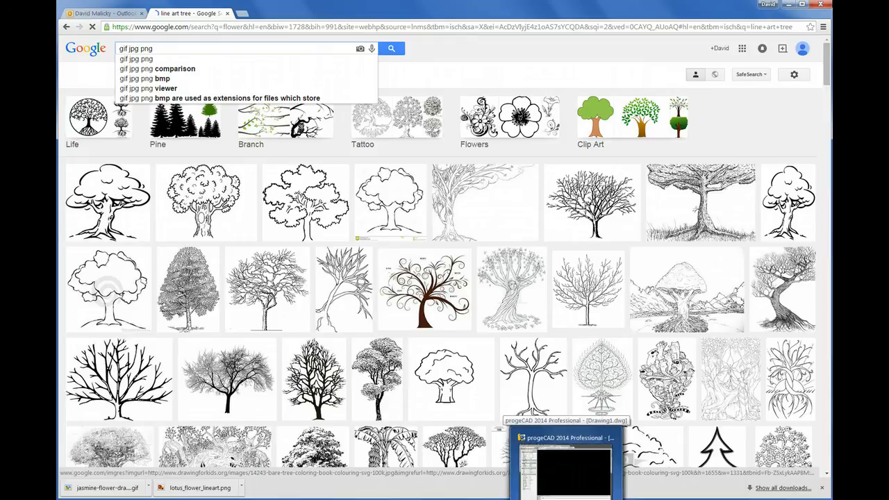
left_click(566, 467)
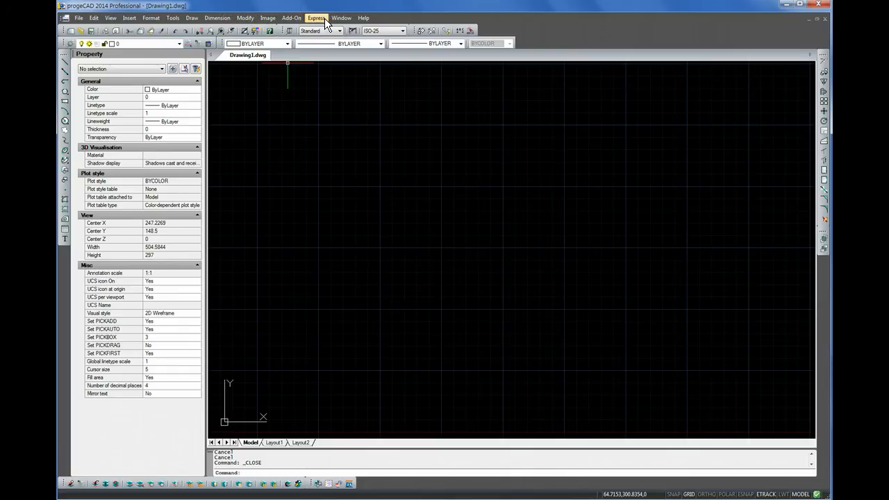
left_click(289, 19)
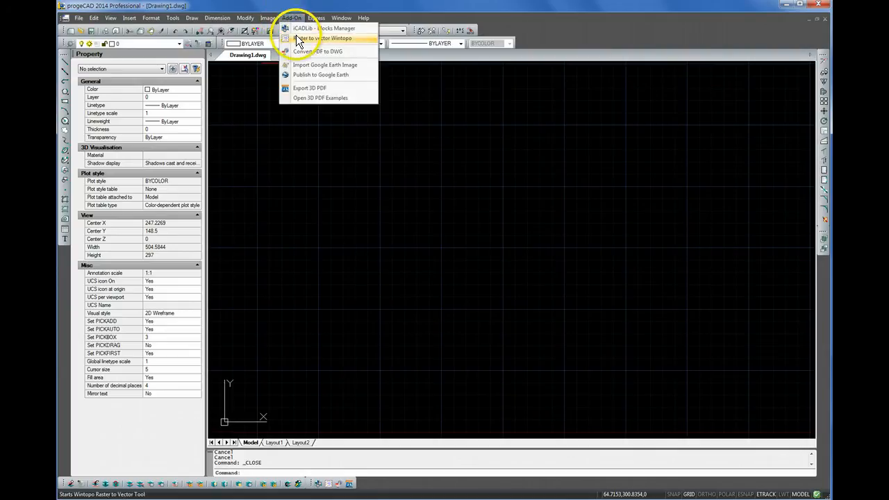
left_click(297, 38)
left_click(302, 38)
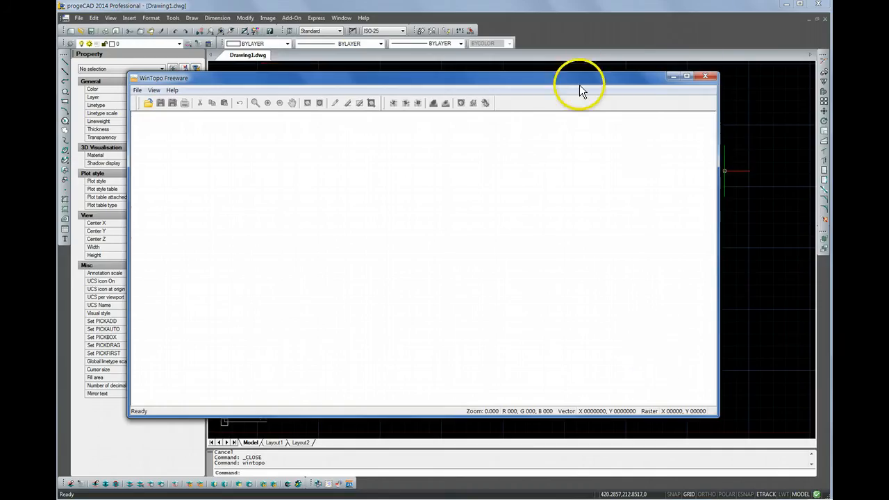
Enlarge the WinTopo window to fill the screen and open the jasmine flower GIF from the Logos folder
left_click_drag(579, 85, 507, 18)
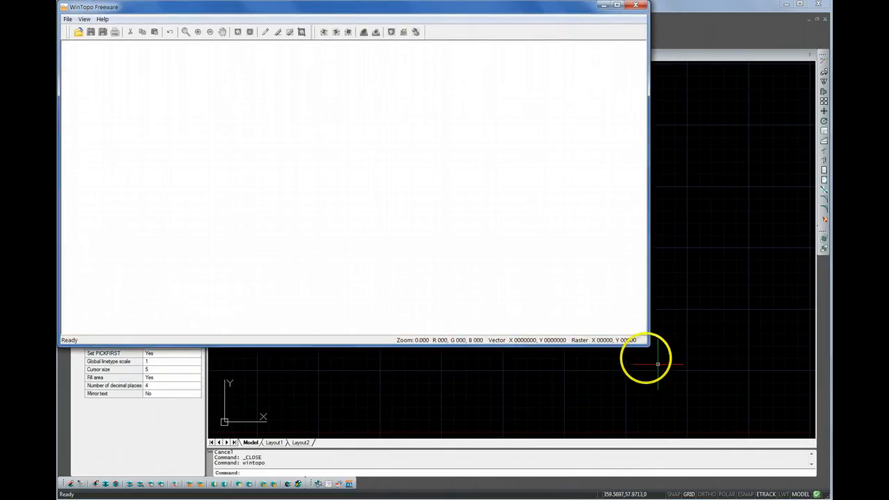
left_click_drag(647, 343, 829, 495)
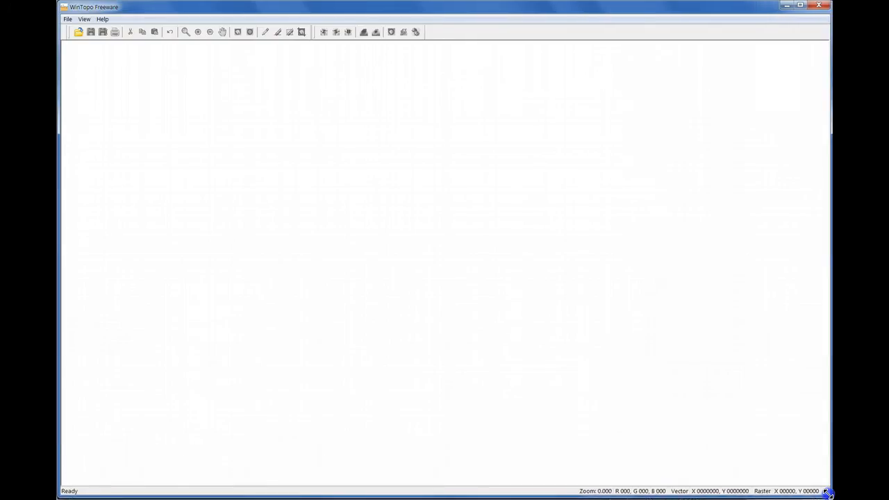
left_click(79, 32)
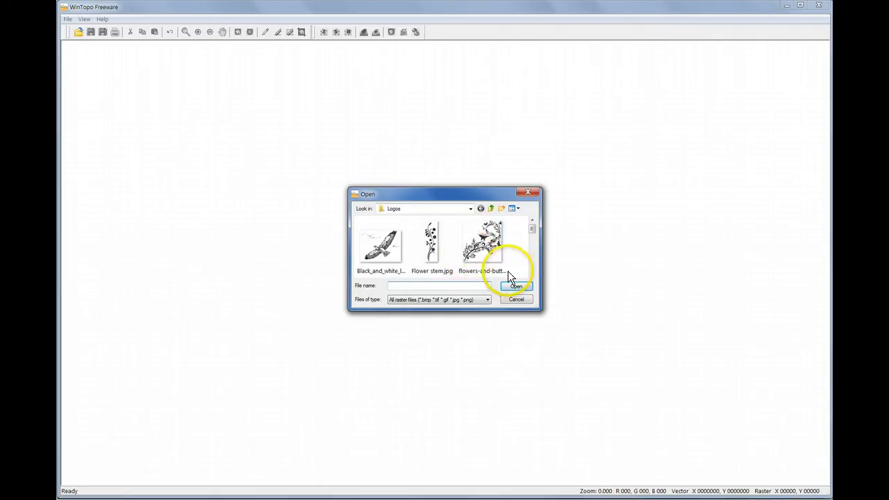
left_click(530, 261)
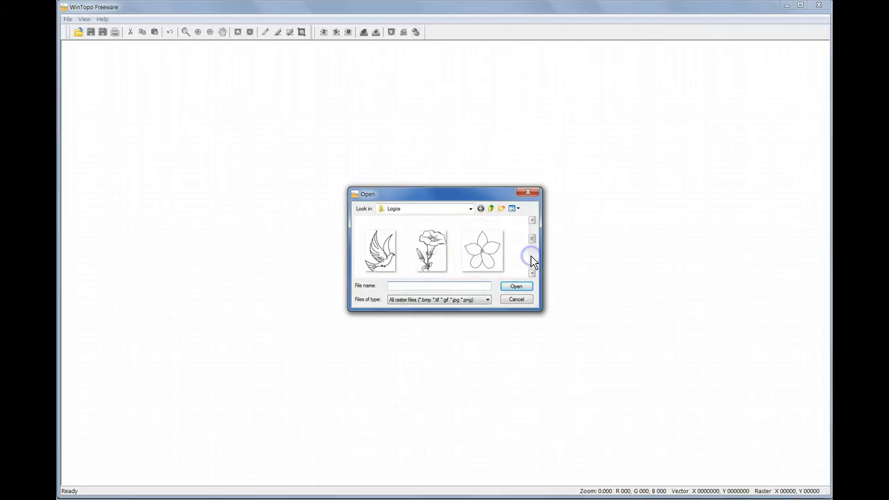
double_click(479, 252)
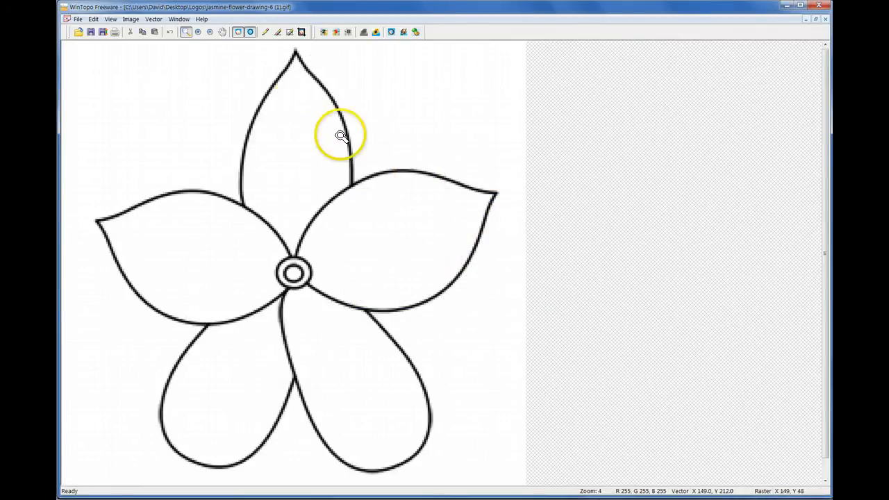
Turn on polyline reduction alongside polyline smoothing in the One-Touch vectorisation options
left_click(152, 19)
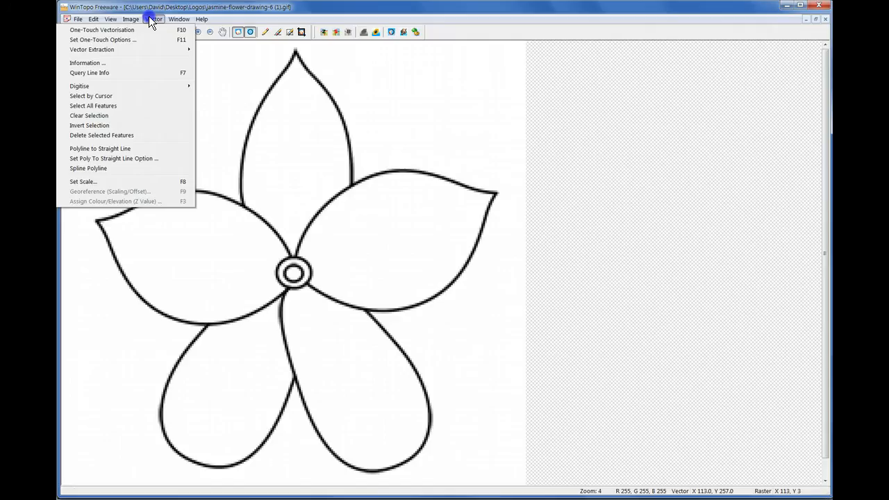
left_click(125, 41)
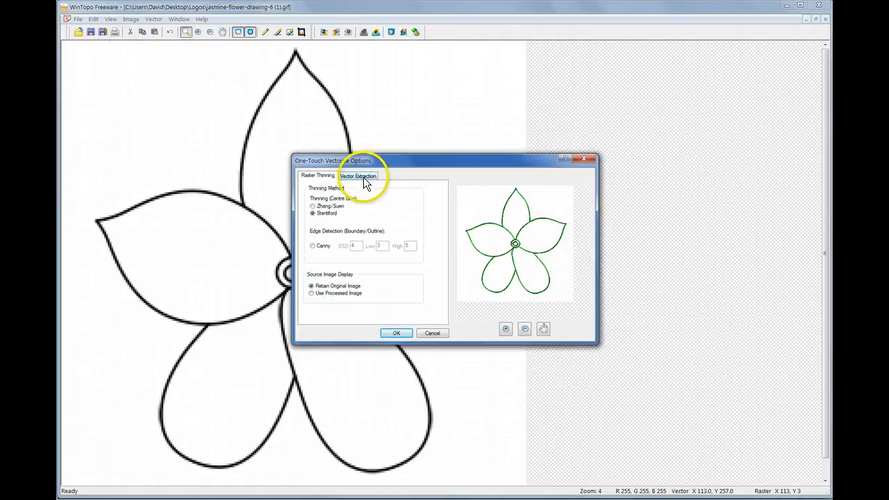
left_click(354, 176)
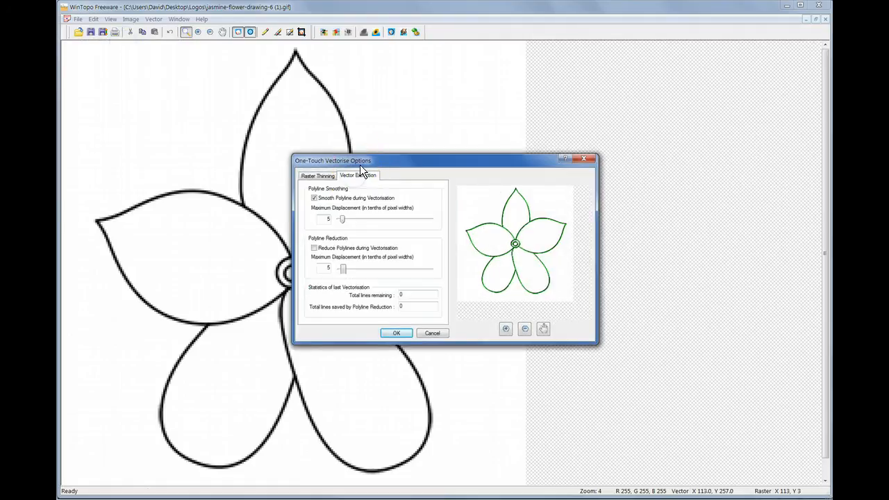
left_click(314, 248)
left_click(314, 198)
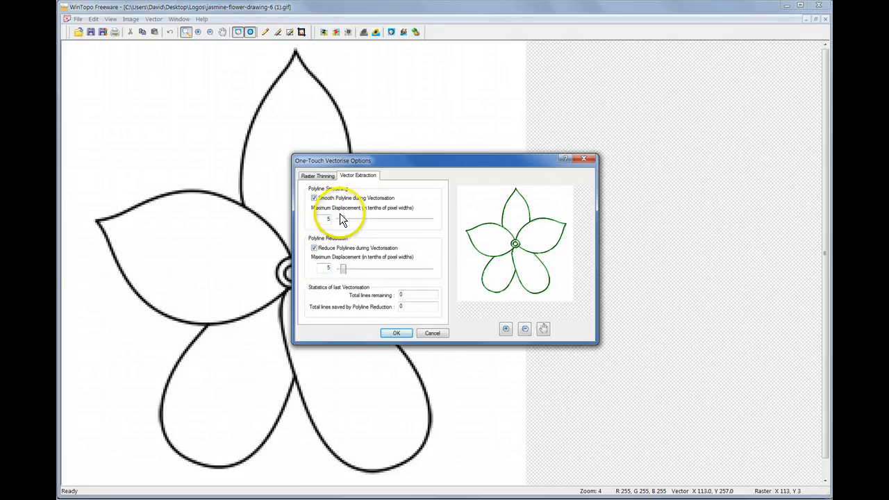
left_click(394, 334)
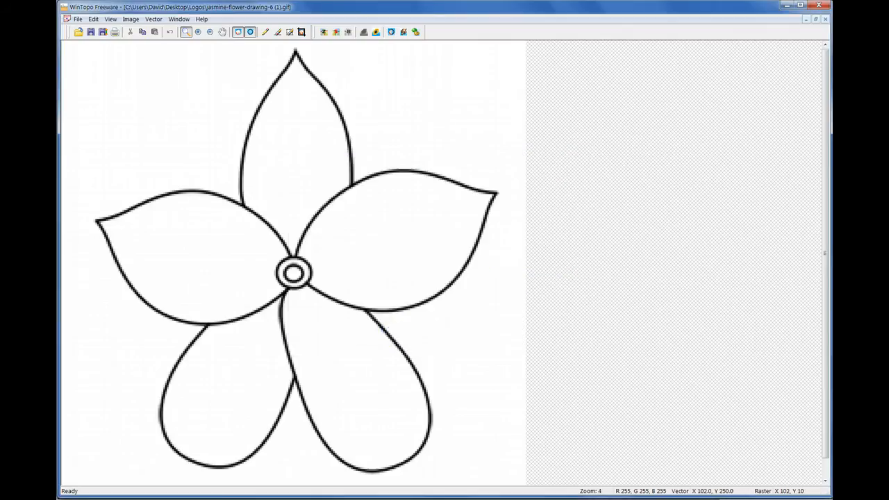
Run One-Touch Vectorisation on the jasmine flower image
left_click(130, 20)
left_click(152, 20)
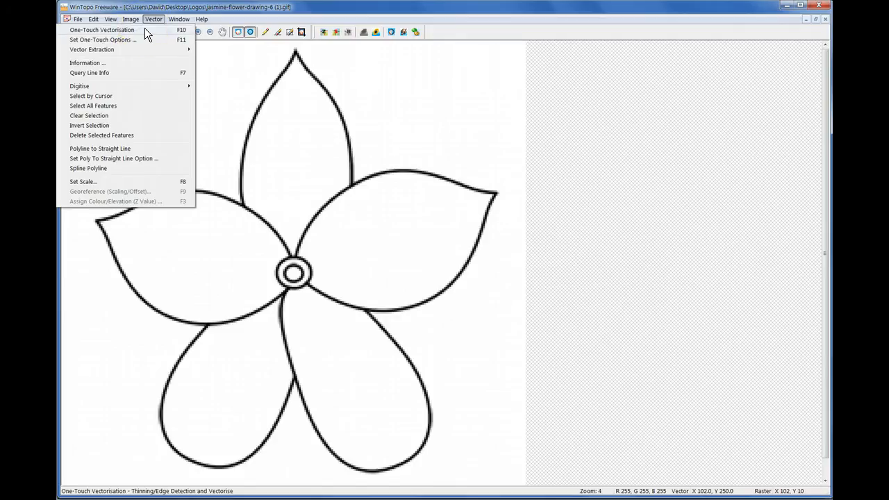
left_click(145, 30)
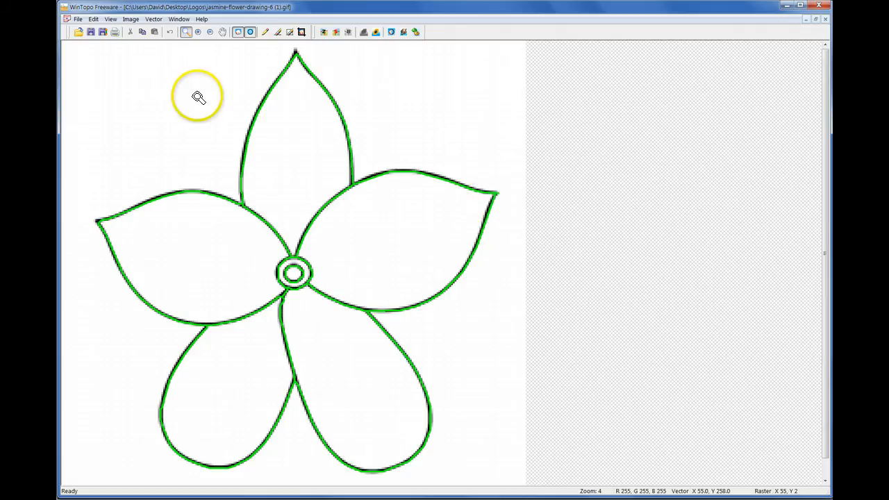
Save the vectors as an AutoCAD DXF named "jasmine-flower-drawing-6 WinTopo" in the Logos folder
left_click(78, 20)
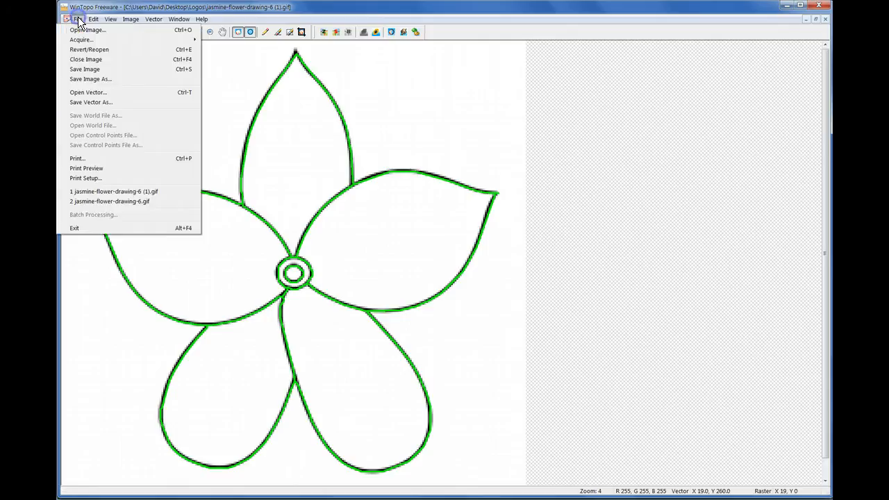
left_click(87, 103)
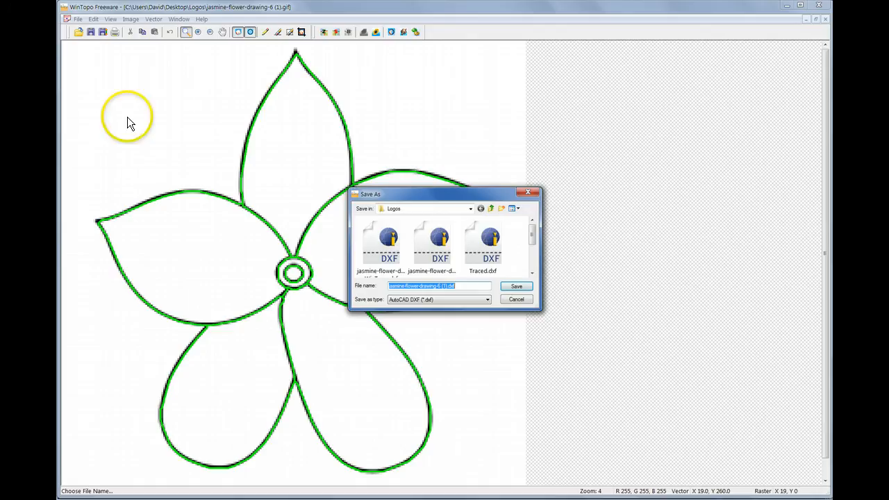
left_click(445, 285)
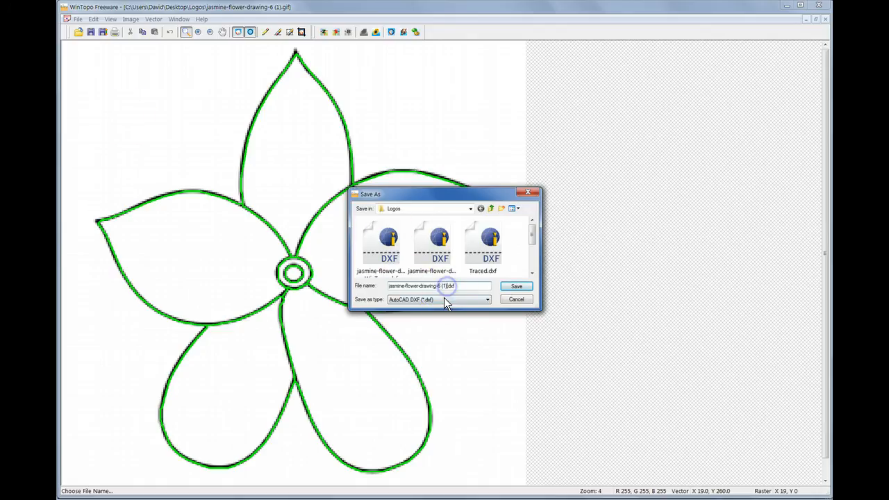
key("BackSpace")
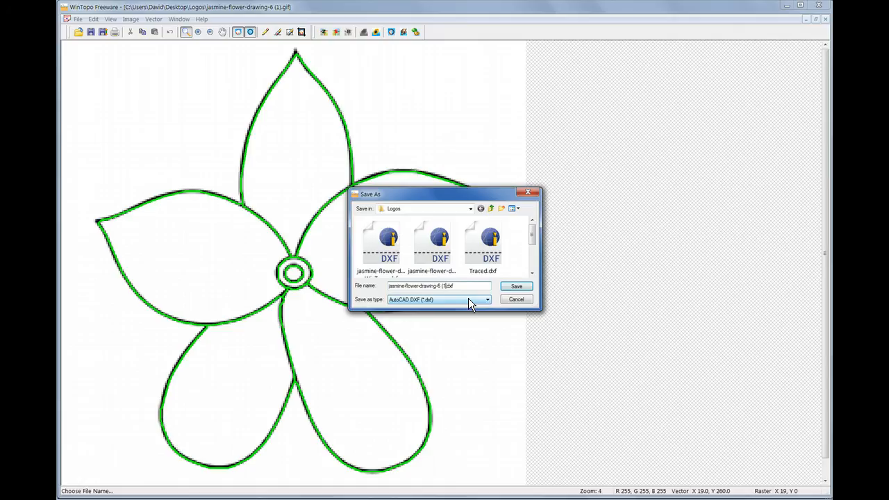
key("BackSpace")
key("BackSpace")
type("Wintopo")
left_click(514, 288)
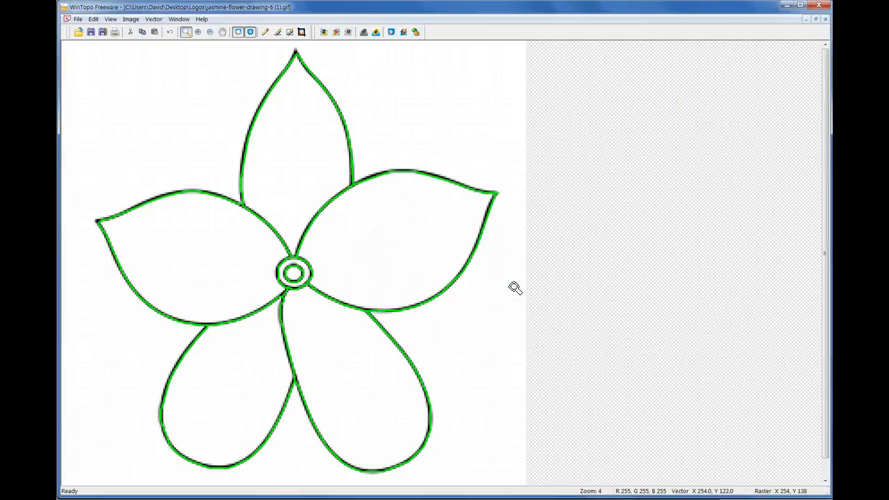
Close WinTopo and open "jasmine-flower-drawing-6 WinTopo.dxf" from the Logos folder in progeCAD
left_click(820, 6)
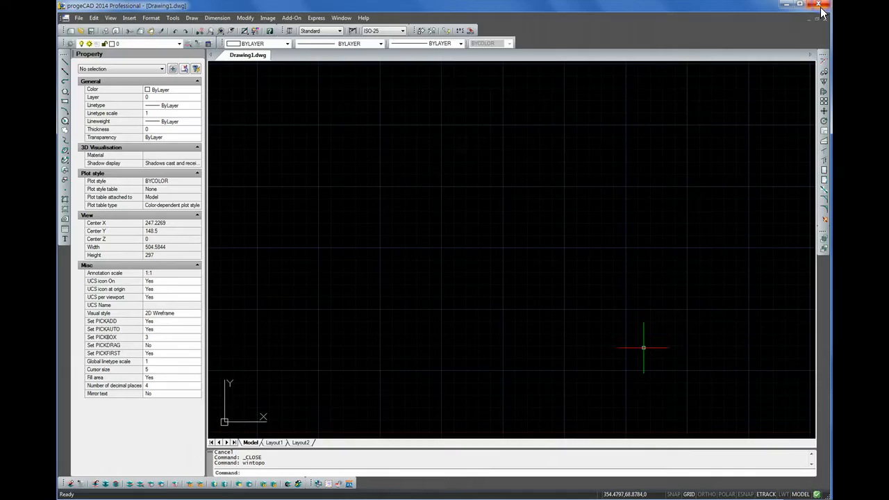
left_click(79, 30)
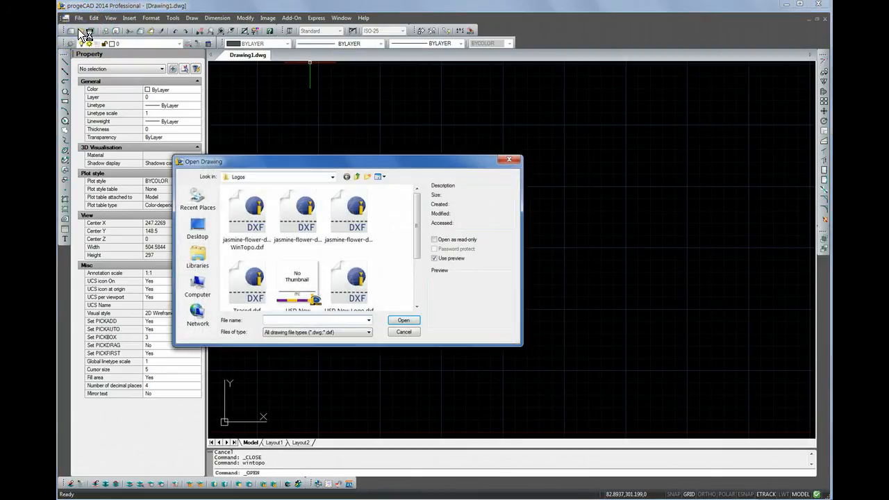
double_click(256, 217)
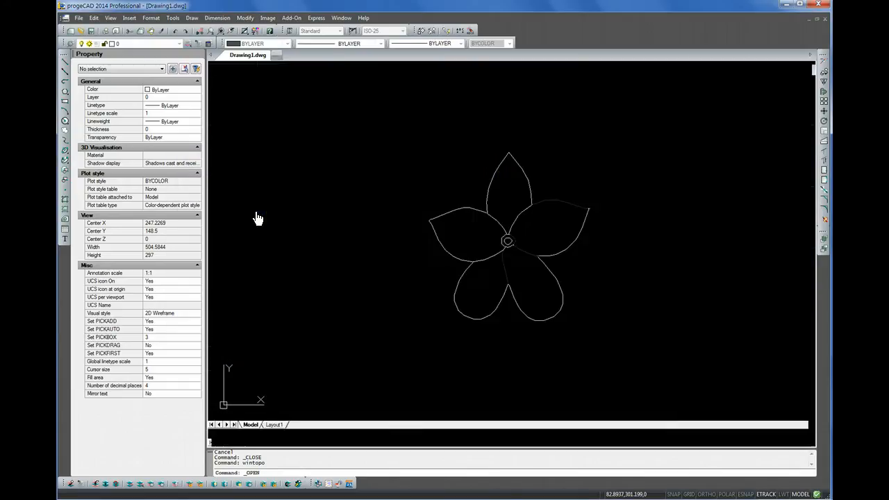
Examine the imported flower outline and check the dark polyline along the right petal's upper edge, then clear the selection
scroll(574, 257, "up", 2)
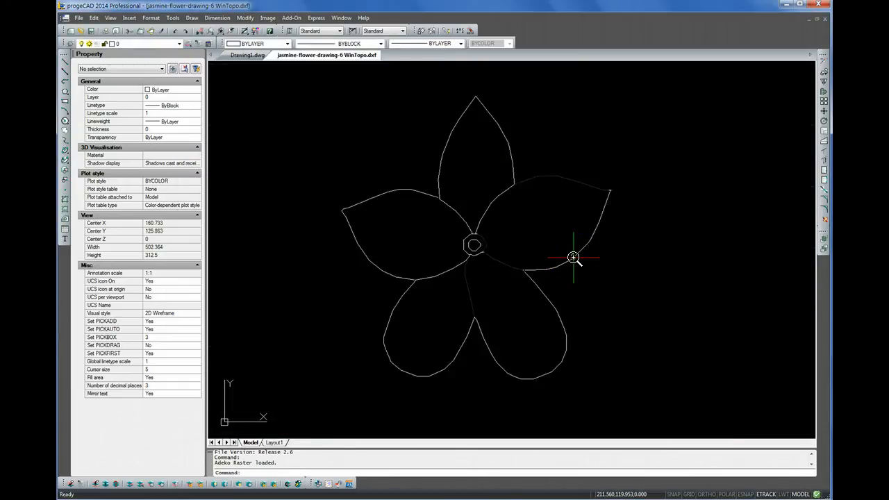
scroll(574, 256, "up", 2)
scroll(574, 256, "down", 2)
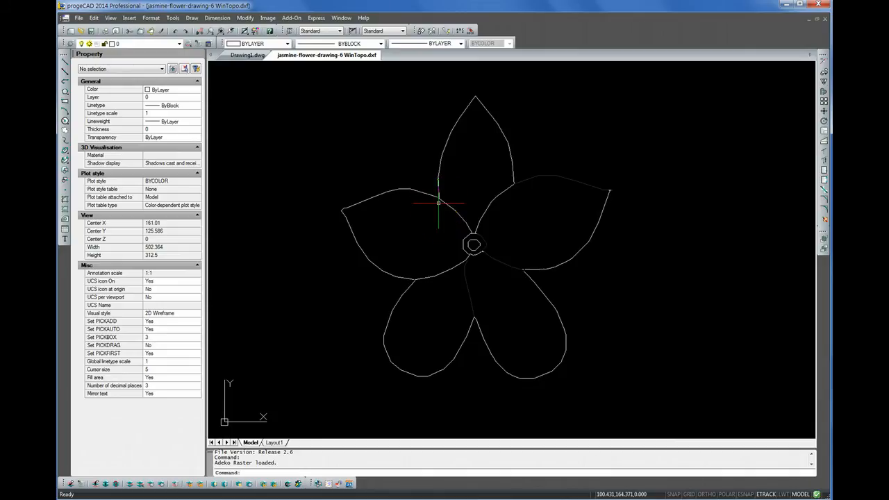
left_click(546, 175)
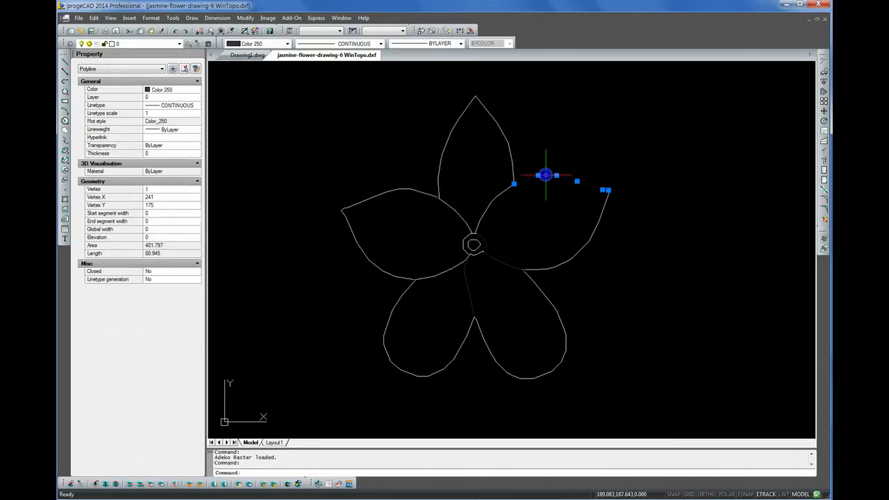
left_click(496, 261)
key("Escape")
key("Escape")
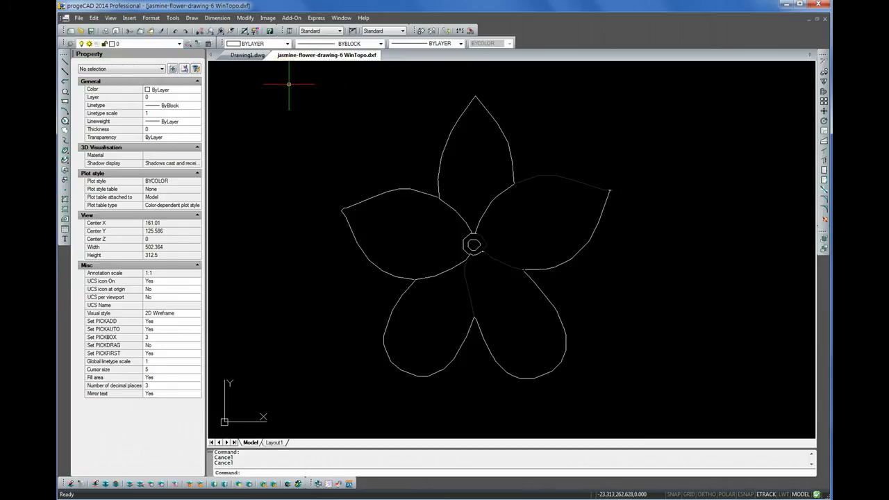
Set the colour of all the flower's polylines to White and clear the selection
left_click_drag(289, 84, 669, 405)
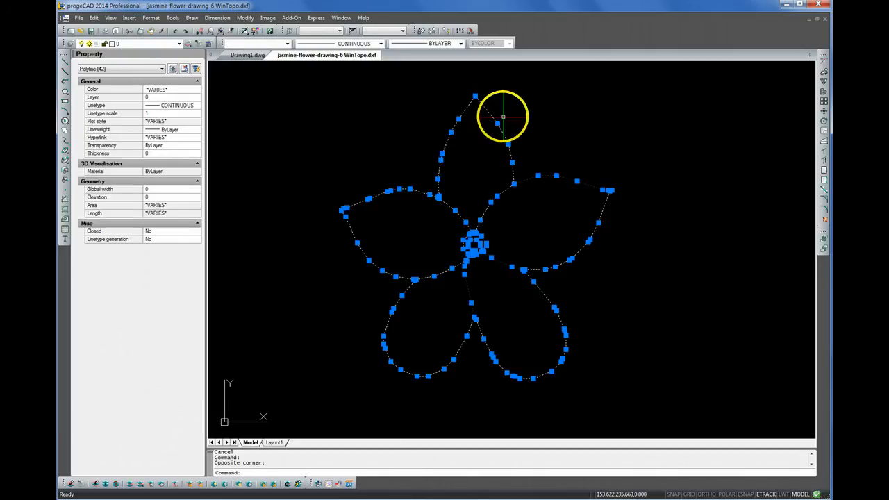
left_click(287, 44)
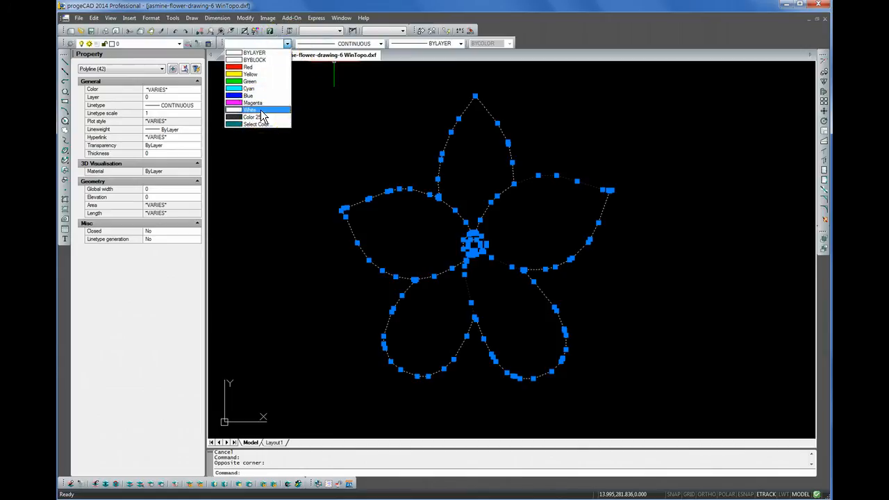
left_click(178, 43)
left_click(179, 45)
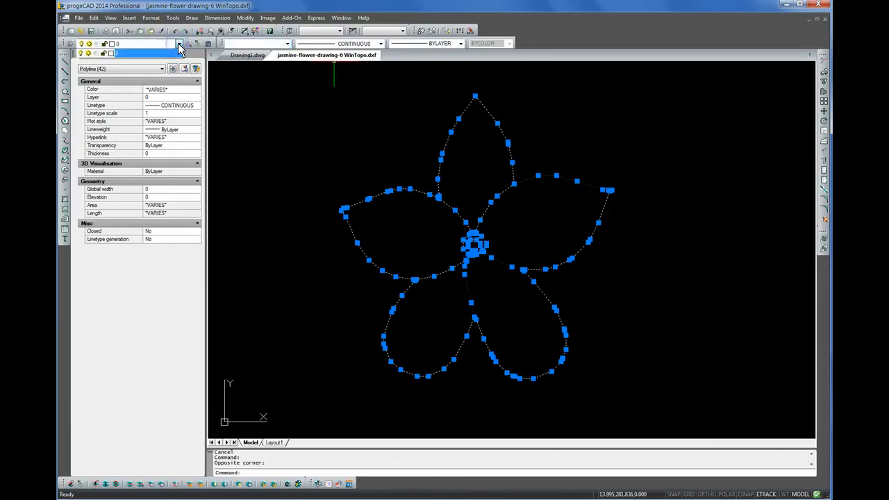
left_click(179, 45)
left_click(287, 45)
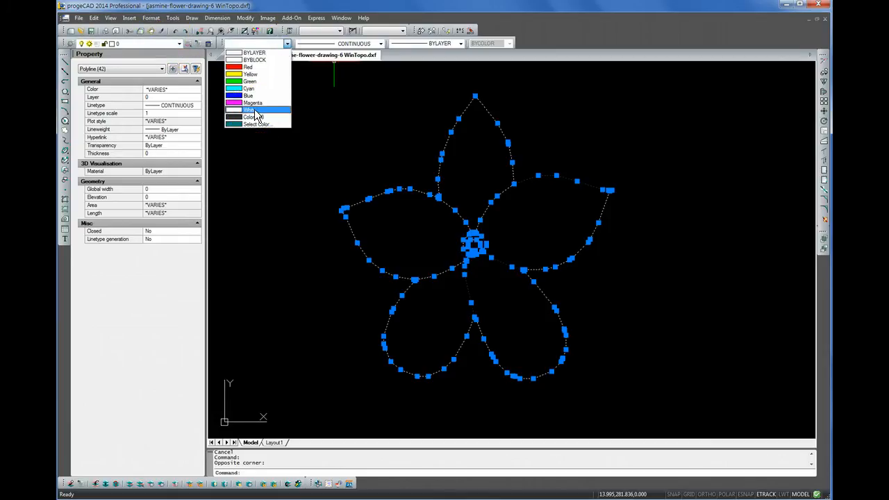
left_click(250, 110)
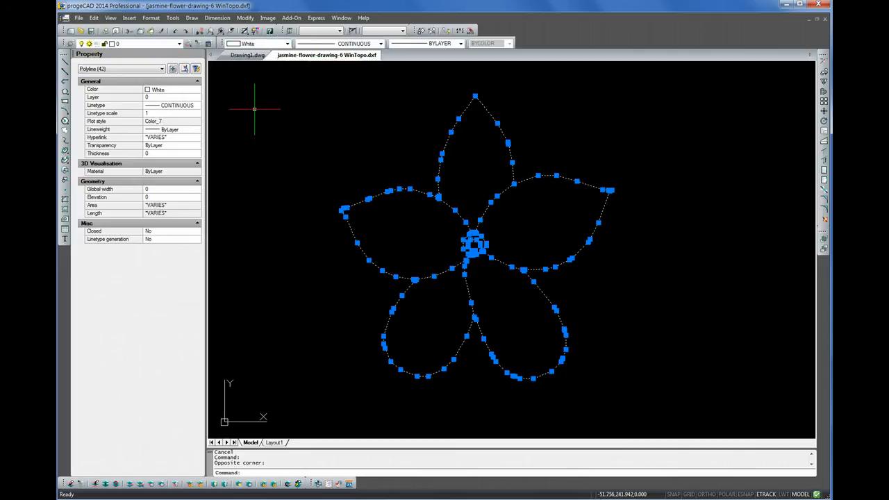
left_click(357, 102)
key("Escape")
key("Escape")
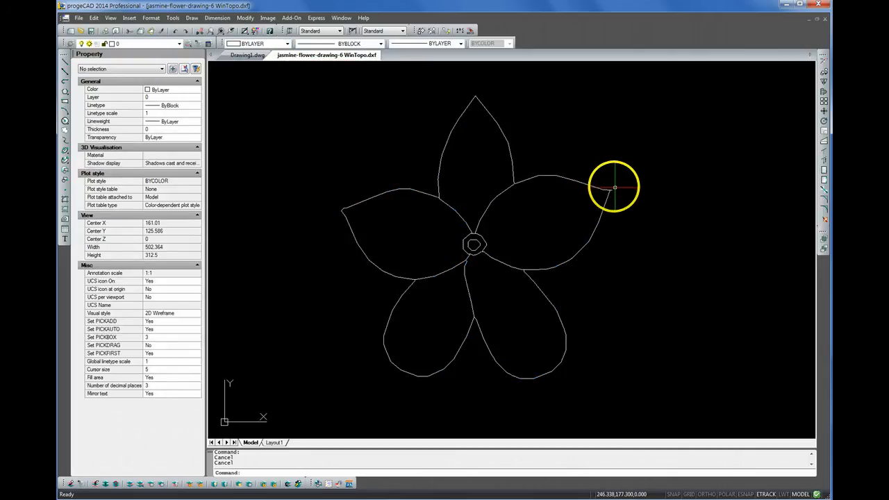
Delete the short stray polyline sticking out from the tip of the right petal
scroll(611, 193, "up", 10)
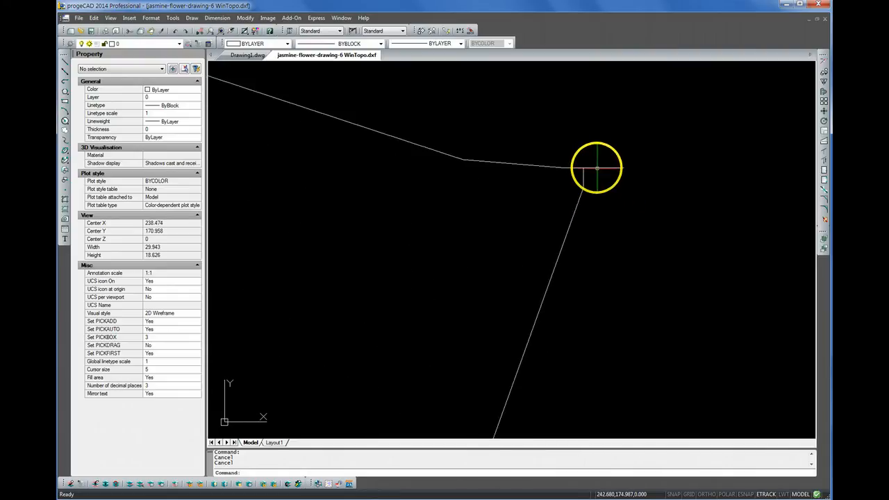
left_click(596, 167)
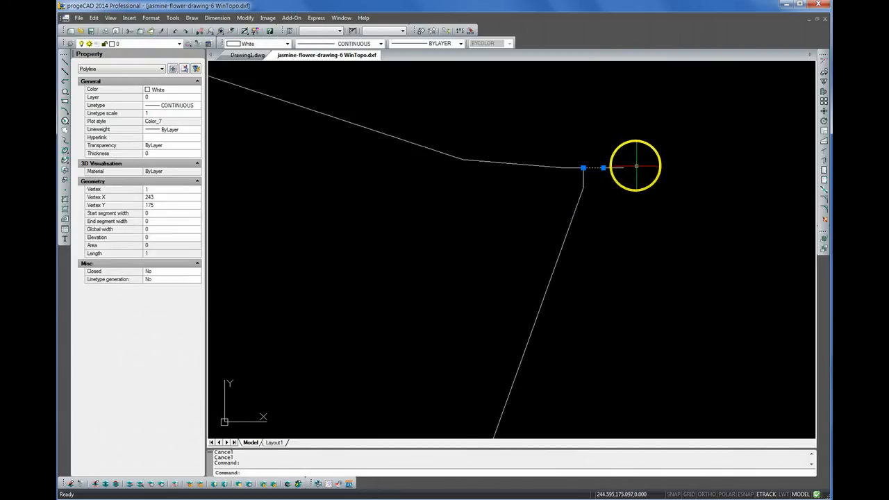
key("Delete")
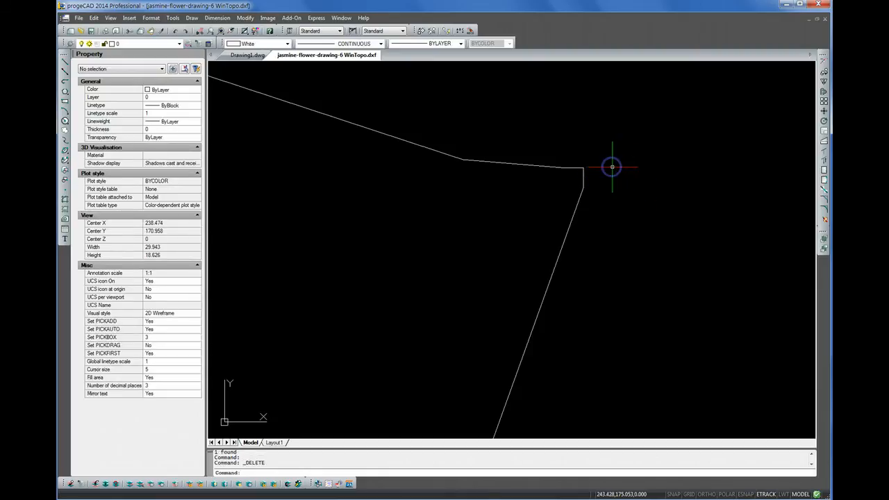
scroll(655, 200, "down", 5)
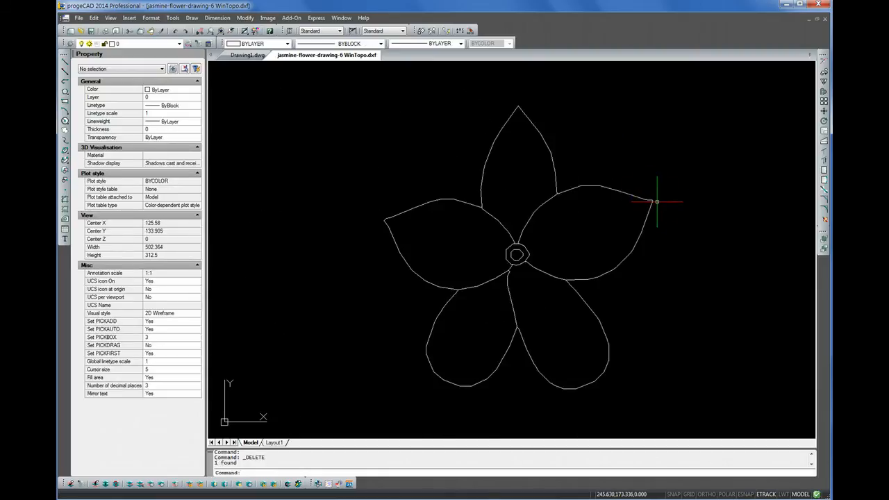
left_click(650, 199)
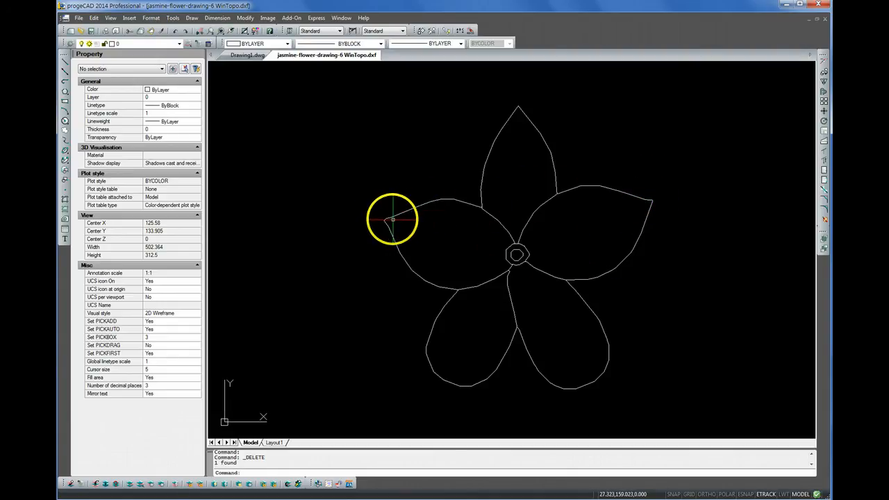
Select the left petal's outline at its tip and examine its vertices and extent
scroll(389, 214, "up", 6)
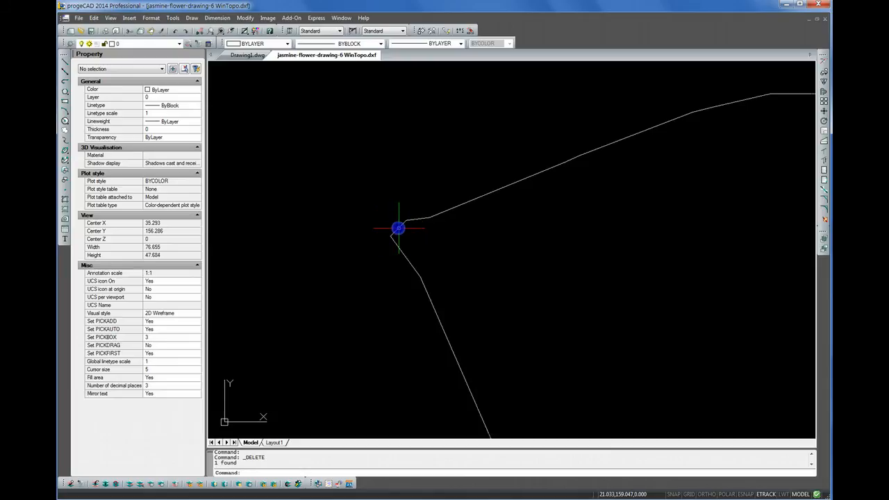
left_click(399, 228)
scroll(340, 213, "down", 5)
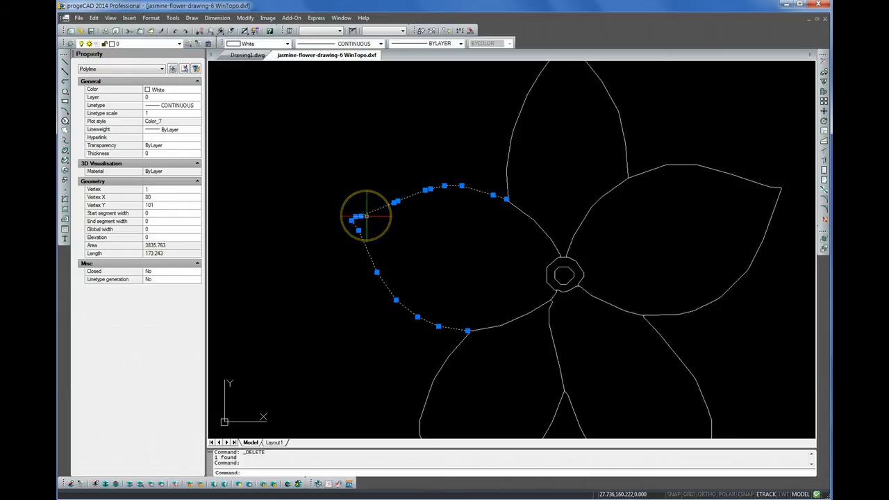
left_click(353, 193)
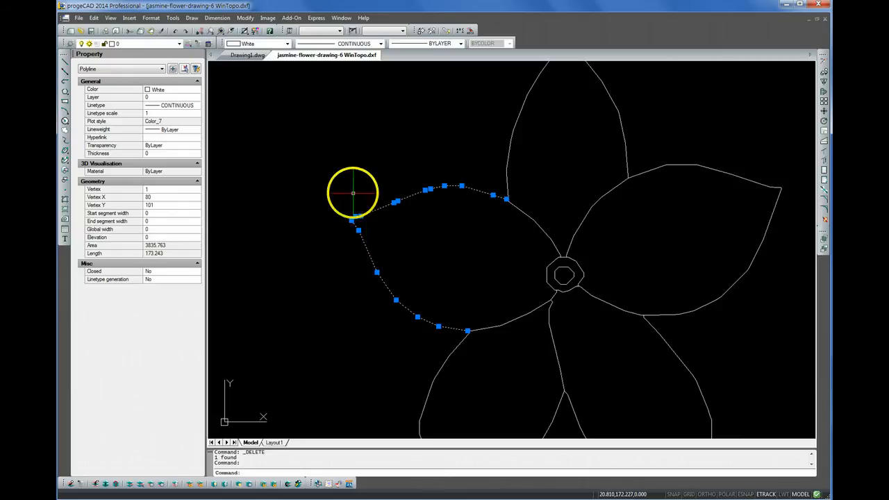
Open "jasmine-flower-drawing-6.dxf" from the Logos folder and bring the whole flower into view
left_click(81, 32)
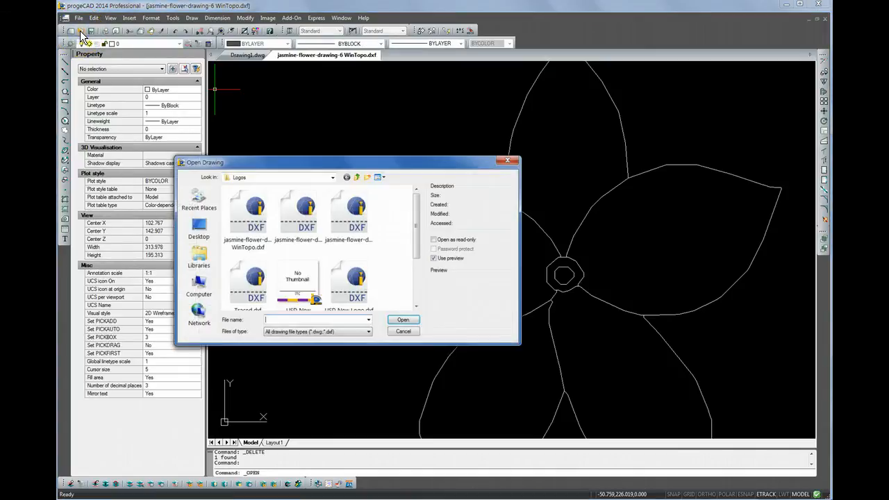
double_click(306, 222)
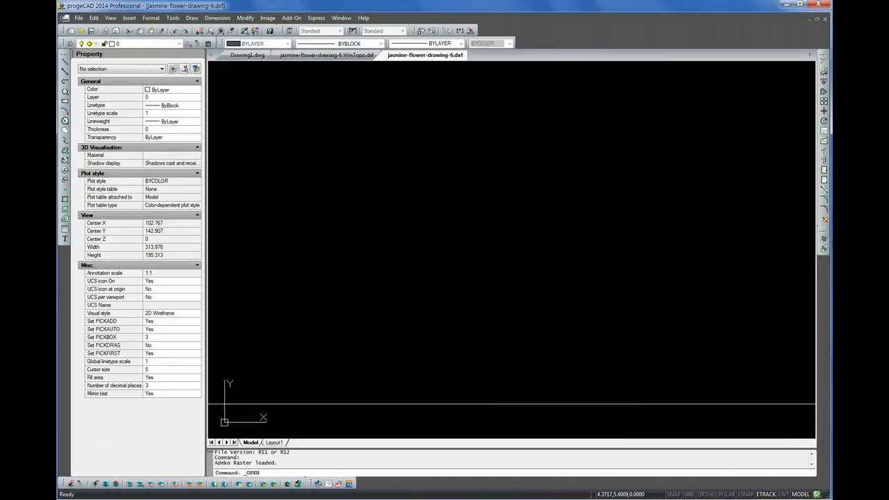
scroll(333, 299, "down", 20)
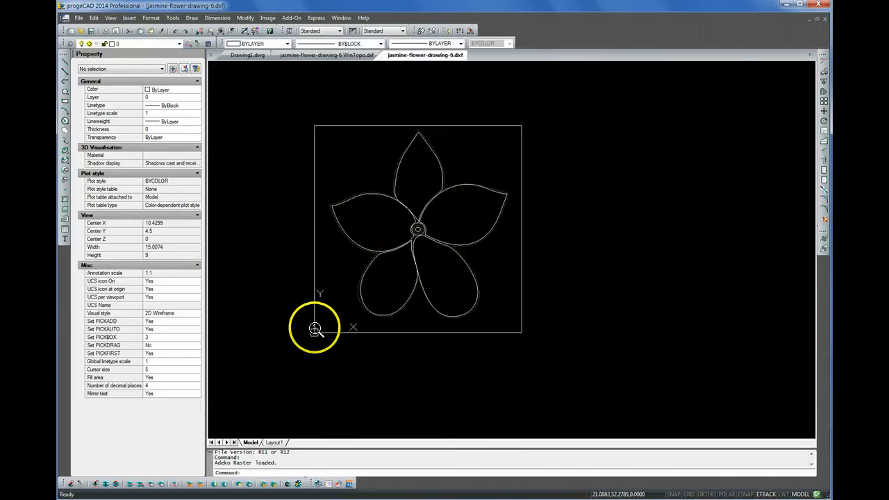
Examine the double outlines of this flower and select the left petal's inner polyline to check its vertex density
scroll(361, 241, "up", 5)
scroll(340, 208, "up", 3)
scroll(304, 228, "down", 3)
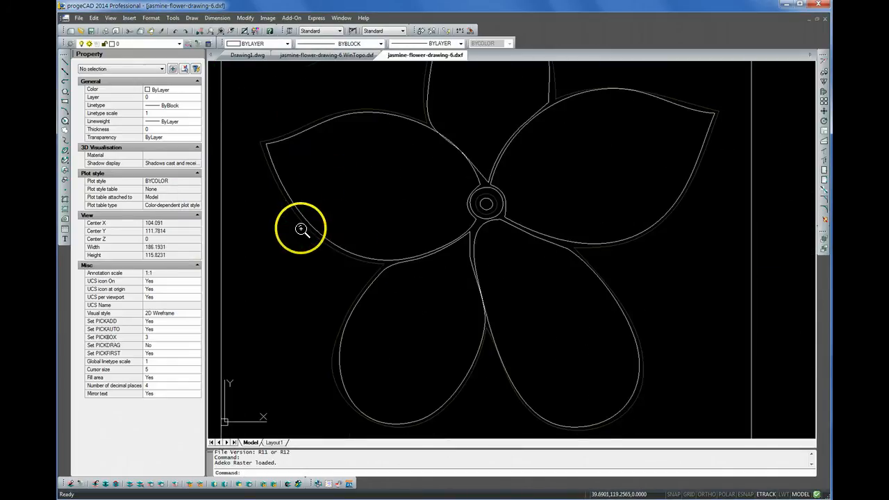
left_click(313, 125)
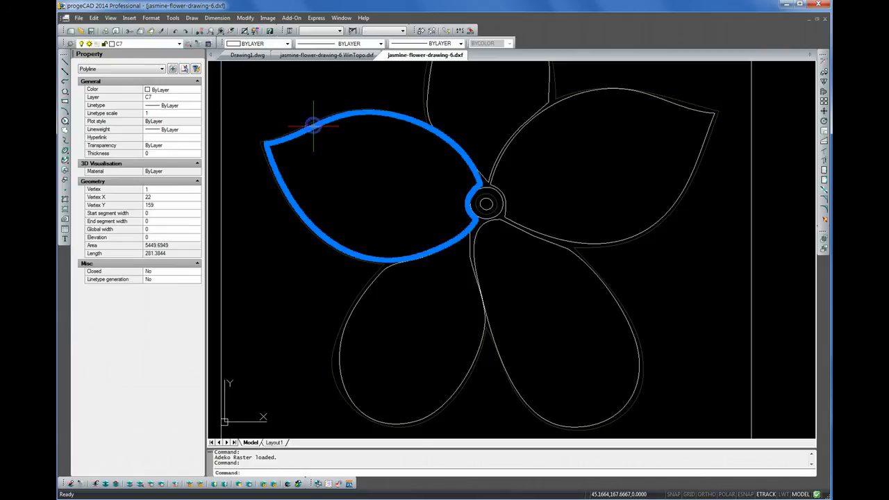
scroll(313, 125, "up", 6)
scroll(314, 127, "down", 3)
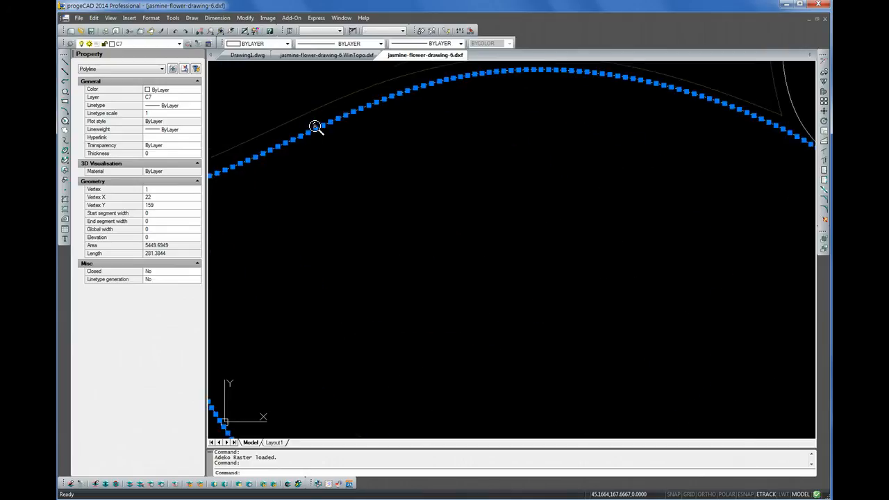
scroll(333, 136, "down", 4)
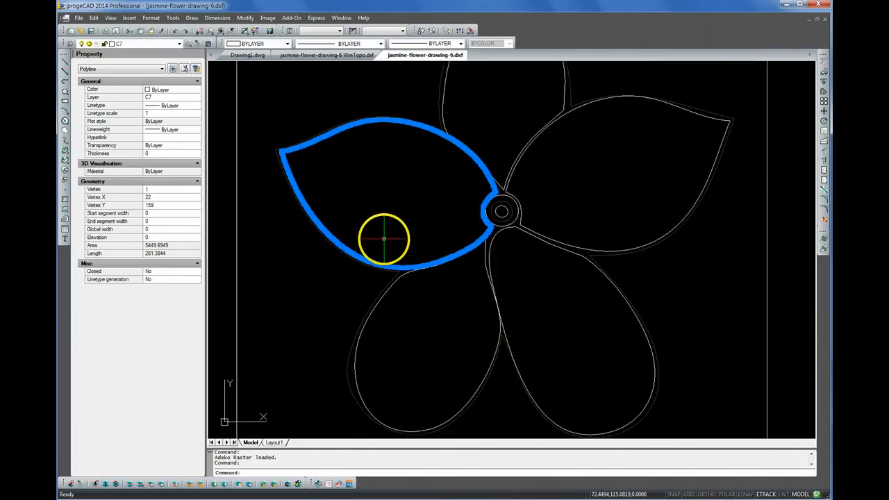
Select all of the flower's polylines together and examine how densely the vertices lie along the double petal outlines
scroll(380, 242, "down", 2)
left_click(598, 82)
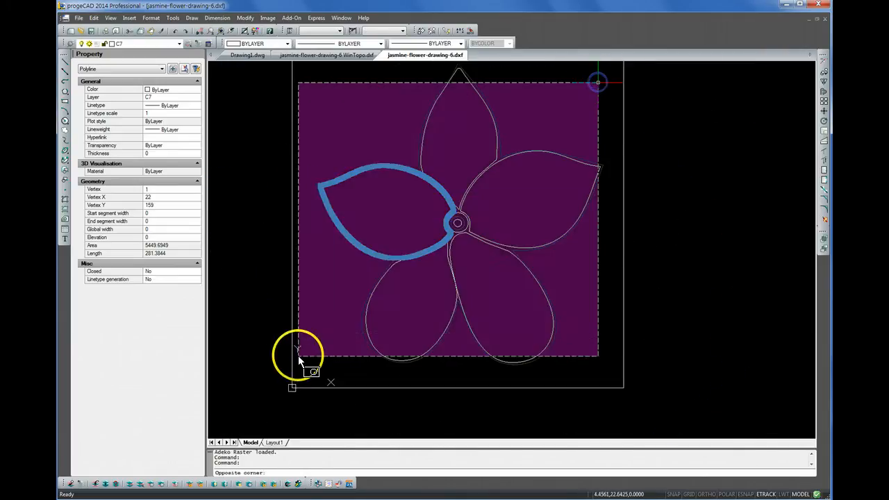
left_click(300, 360)
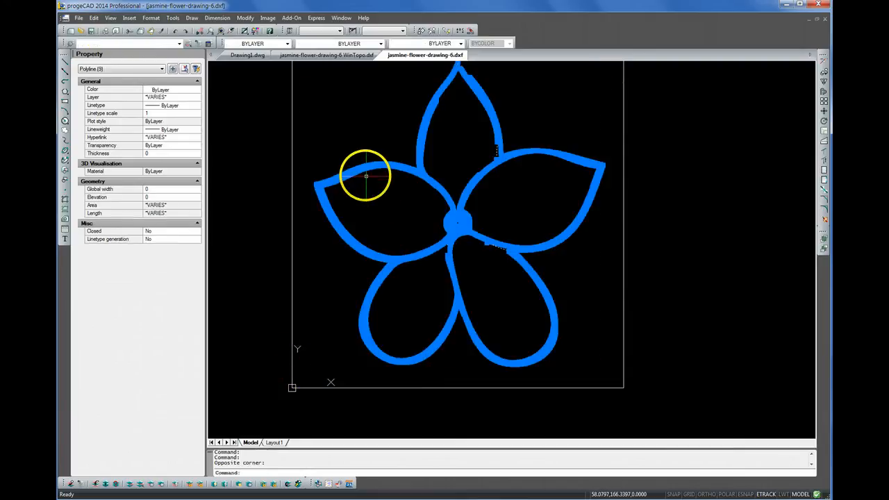
scroll(364, 169, "up", 5)
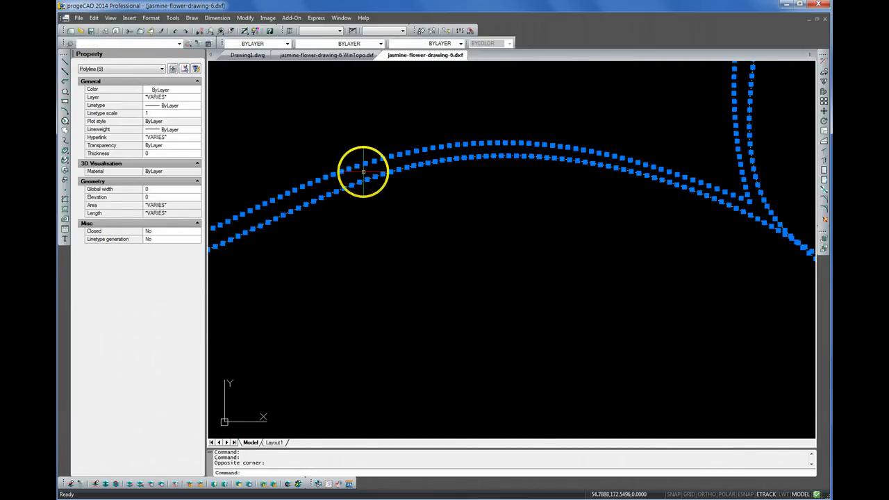
scroll(364, 174, "down", 3)
scroll(364, 175, "down", 2)
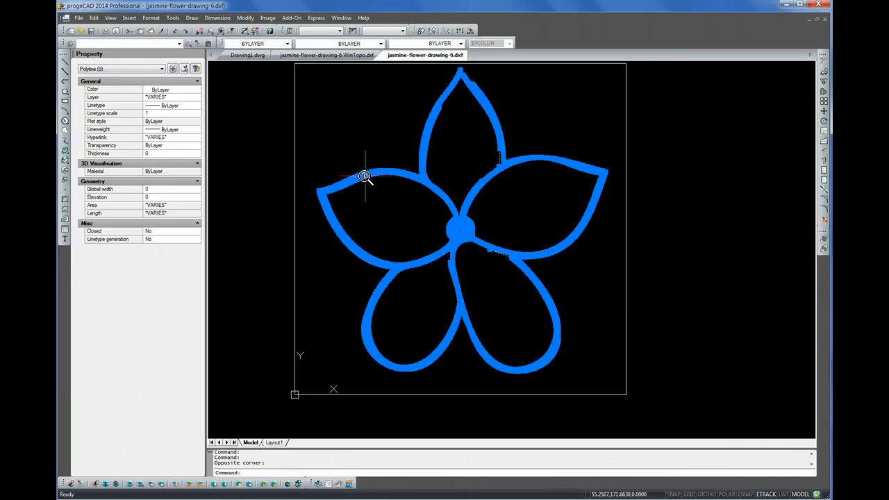
key("Escape")
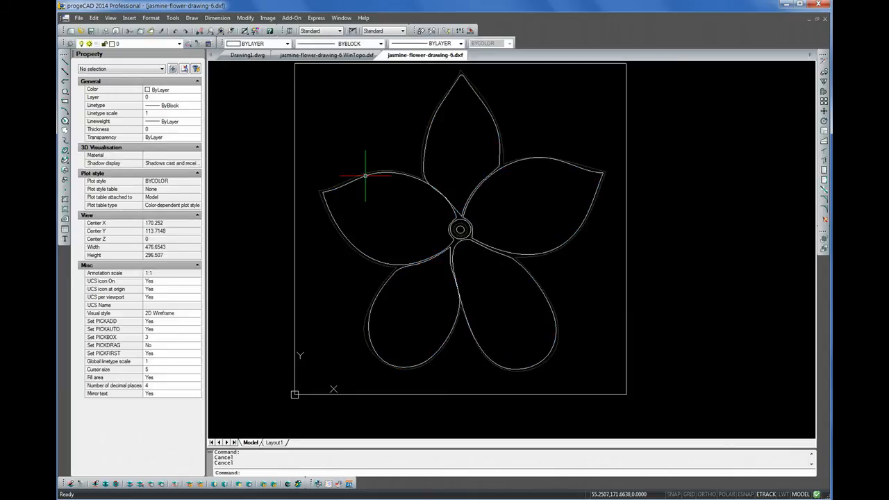
left_click(365, 175)
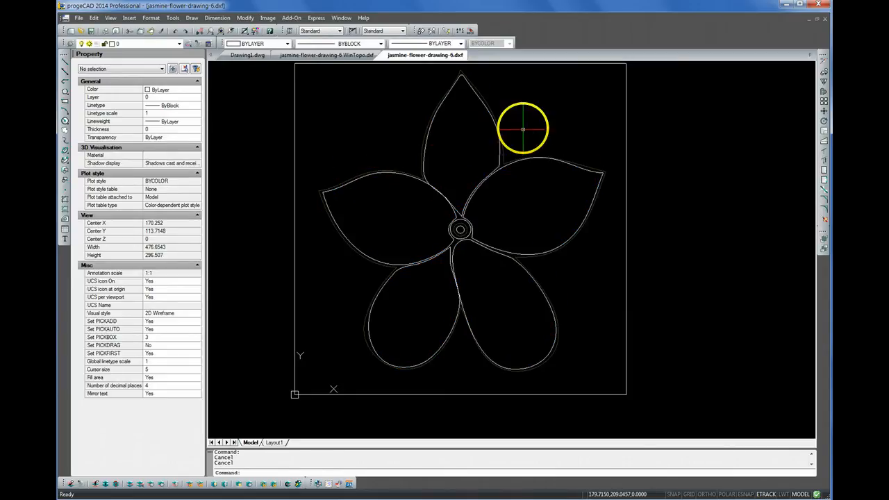
left_click(607, 98)
left_click(326, 332)
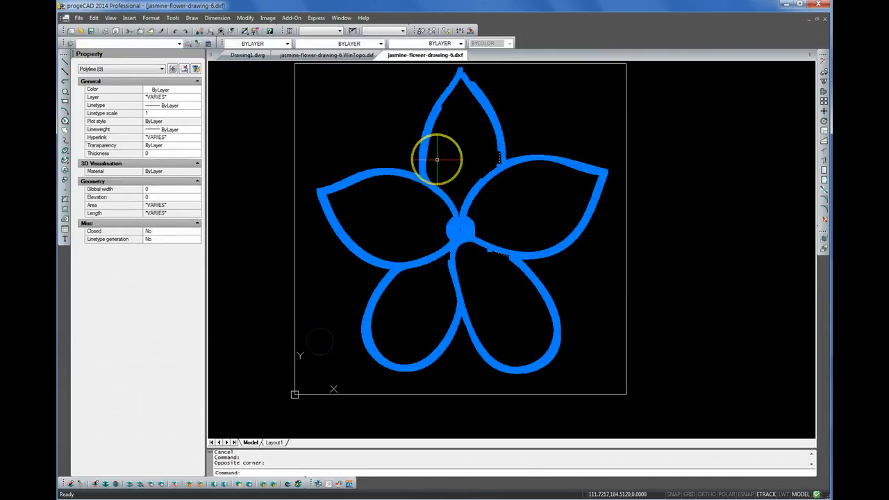
Close "jasmine-flower-drawing-6.dxf" without saving and bring the whole flower of the WinTopo drawing into view
left_click(825, 20)
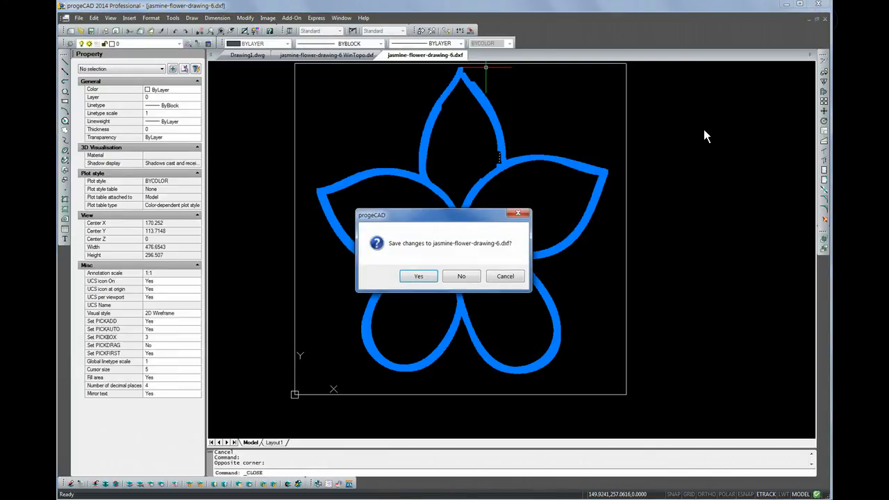
left_click(459, 280)
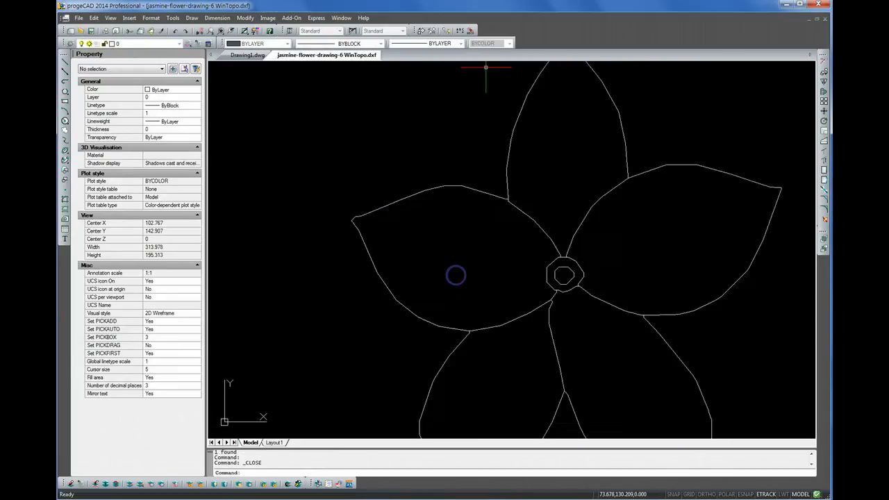
scroll(295, 212, "down", 3)
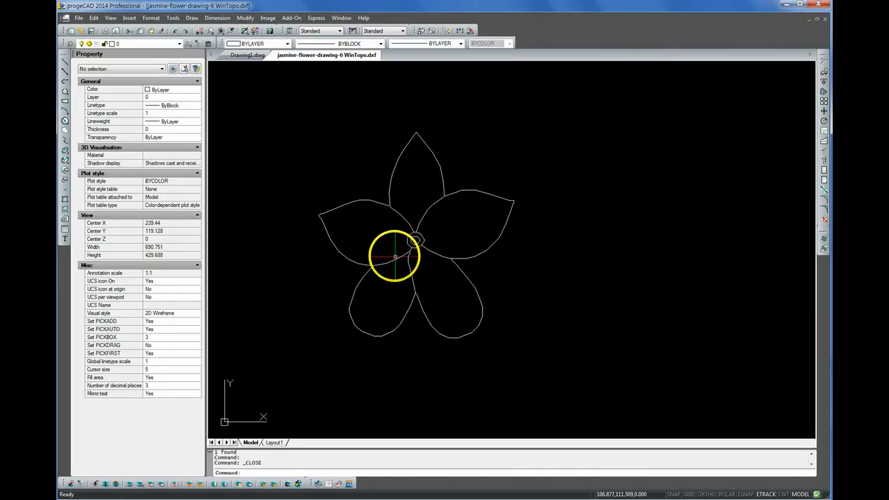
Move the upper end vertex of the line between the two lower petals up along the left petal's line toward the flower centre
scroll(395, 256, "up", 3)
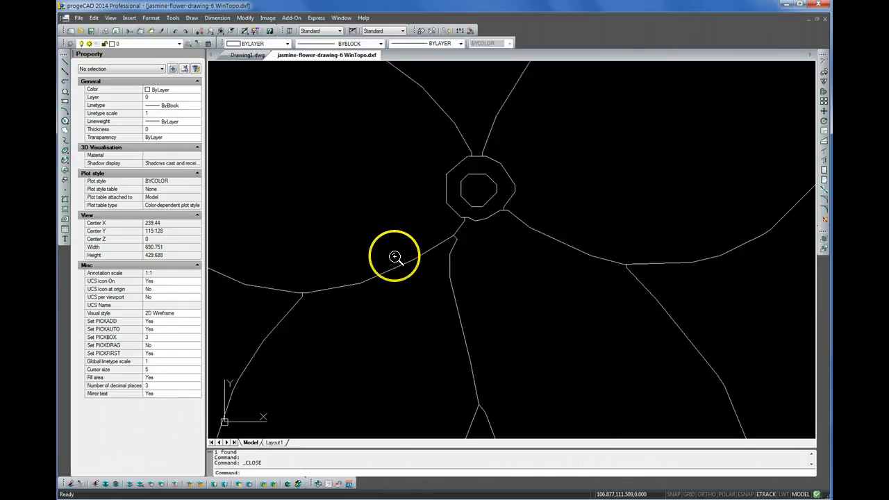
scroll(446, 231, "up", 3)
left_click(445, 226)
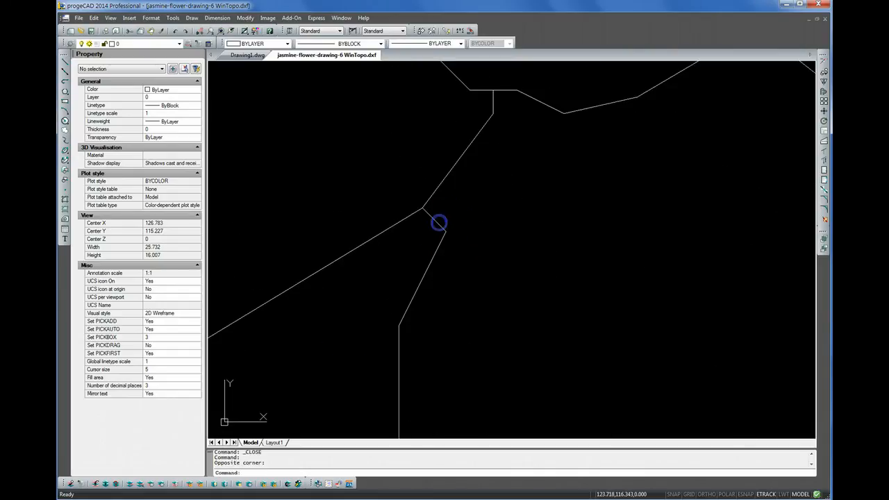
left_click(437, 222)
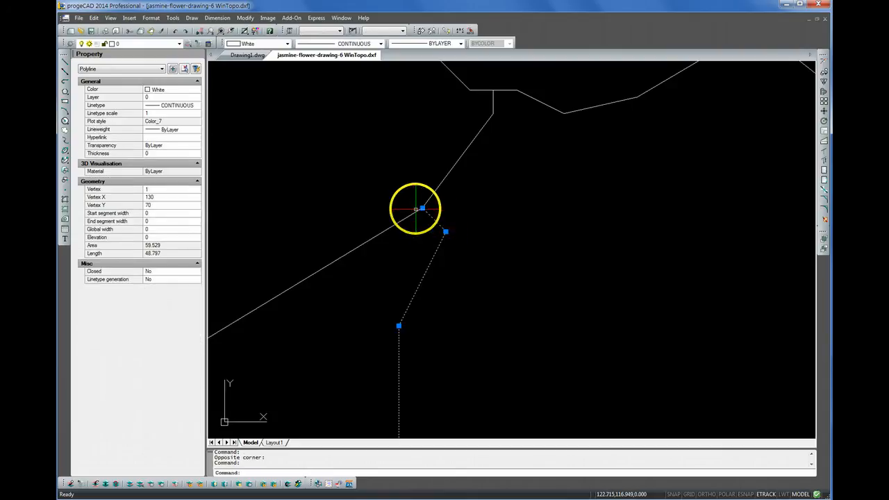
left_click(423, 207)
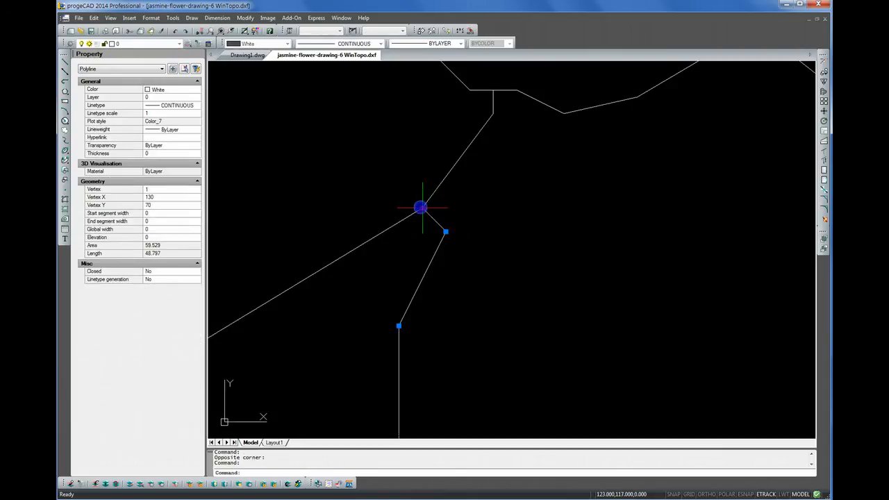
left_click(444, 178)
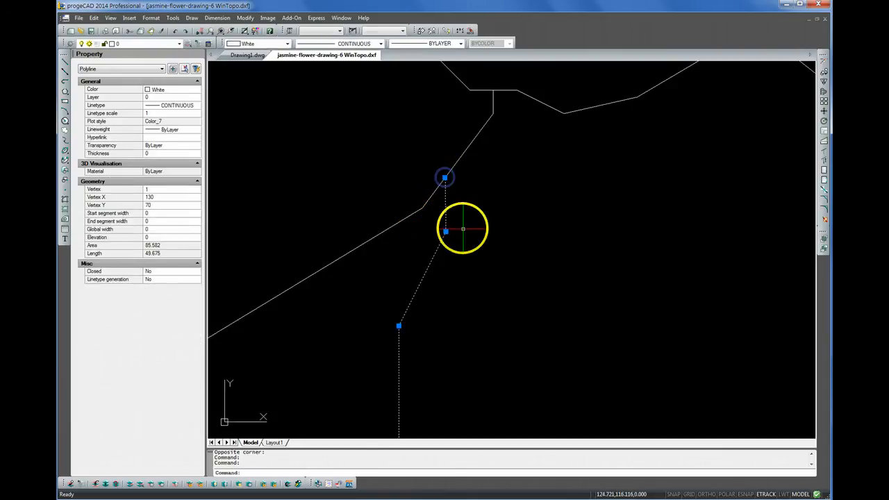
key("Escape")
key("Escape")
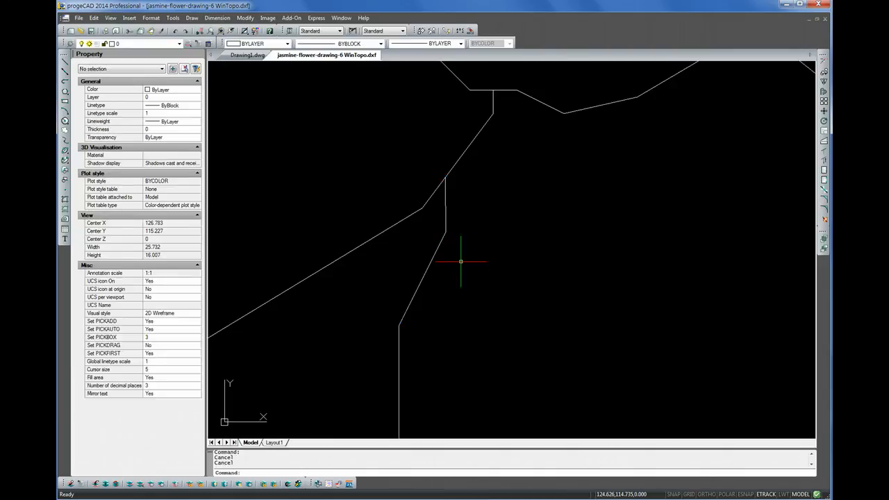
Lower the outer centre ring's vertex just right of its junction with the left petal line to smooth the ring's lower edge
scroll(460, 261, "down", 5)
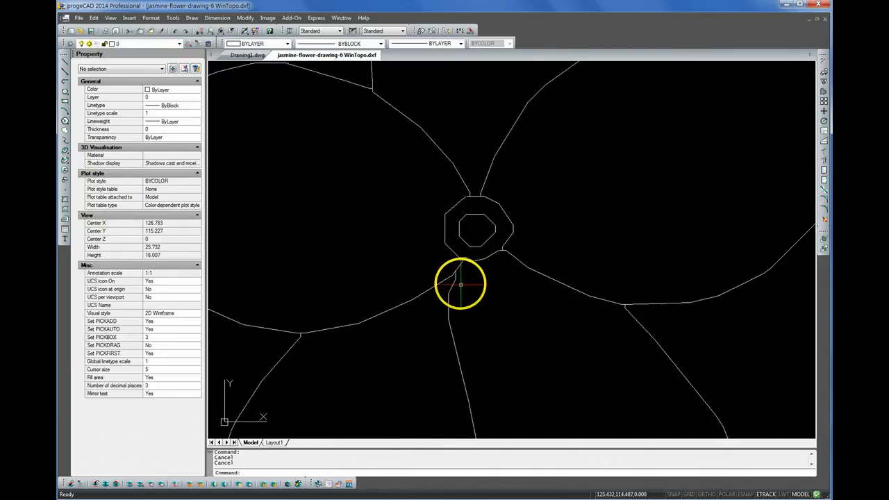
scroll(465, 273, "up", 4)
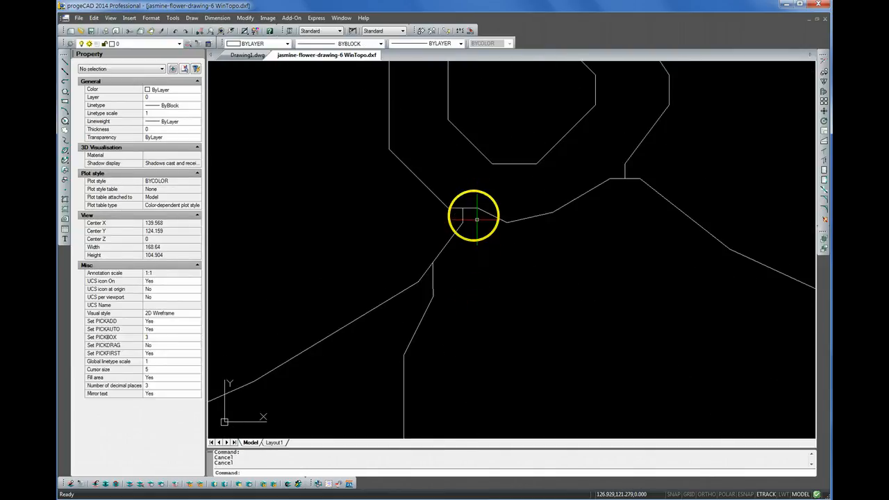
right_click(491, 187)
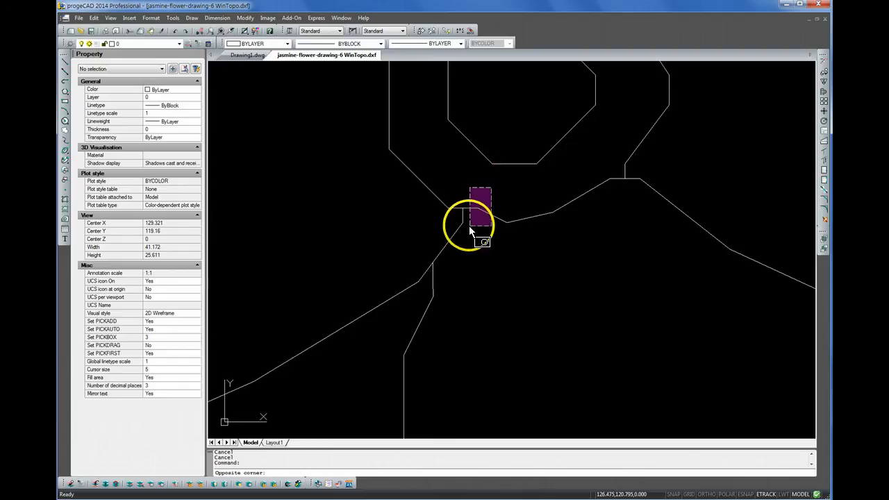
left_click(469, 225)
left_click(479, 208)
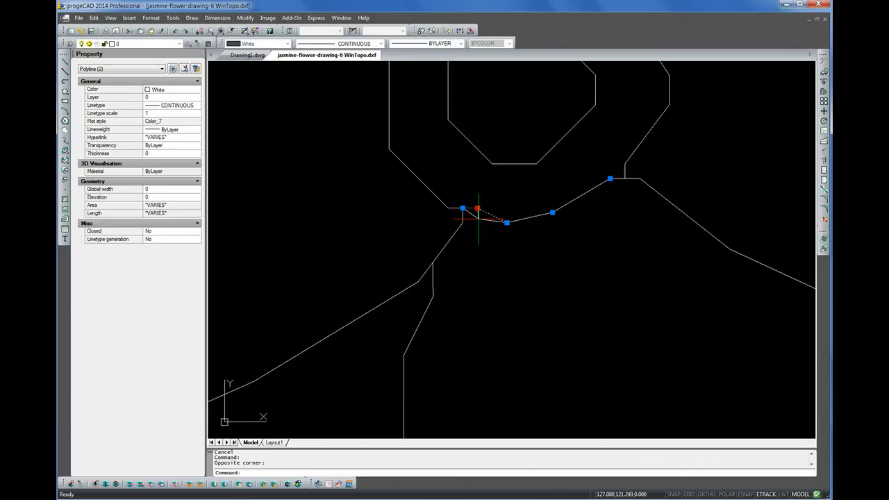
left_click(478, 219)
Move the shared junction vertex of the outer centre ring and the left petal line slightly down to even out the ring
left_click(462, 204)
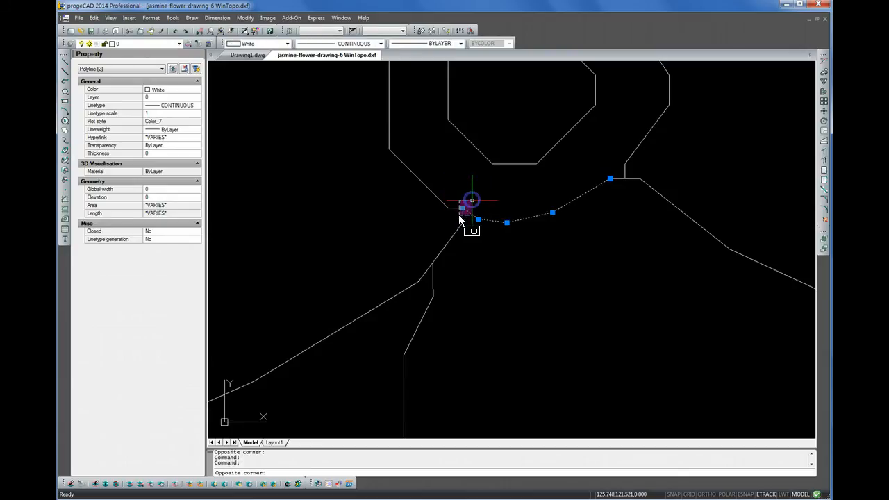
left_click(458, 221)
left_click(463, 207)
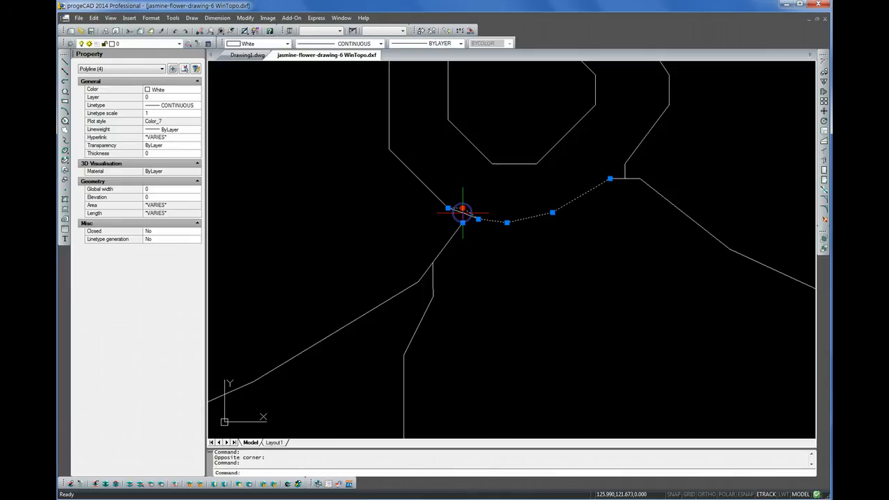
left_click(462, 212)
key("Escape")
key("Escape")
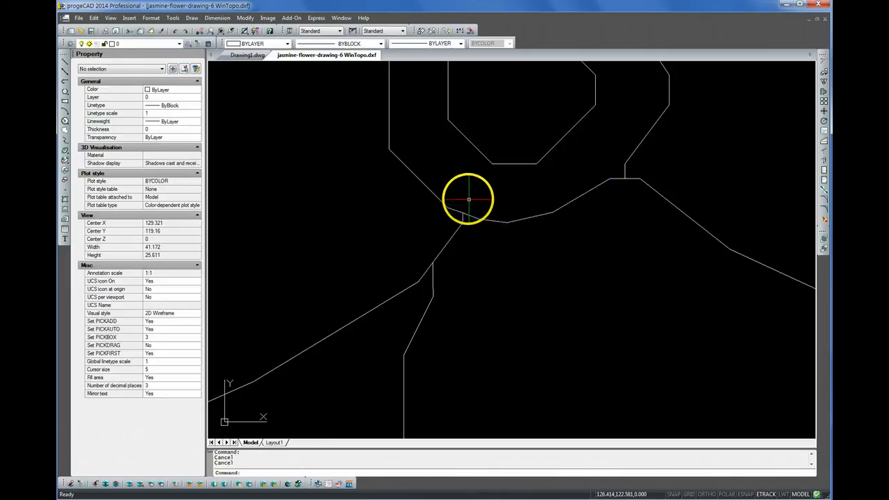
Delete the angular polyline that forms the left side of the outer centre ring
scroll(603, 259, "down", 3)
scroll(603, 258, "down", 3)
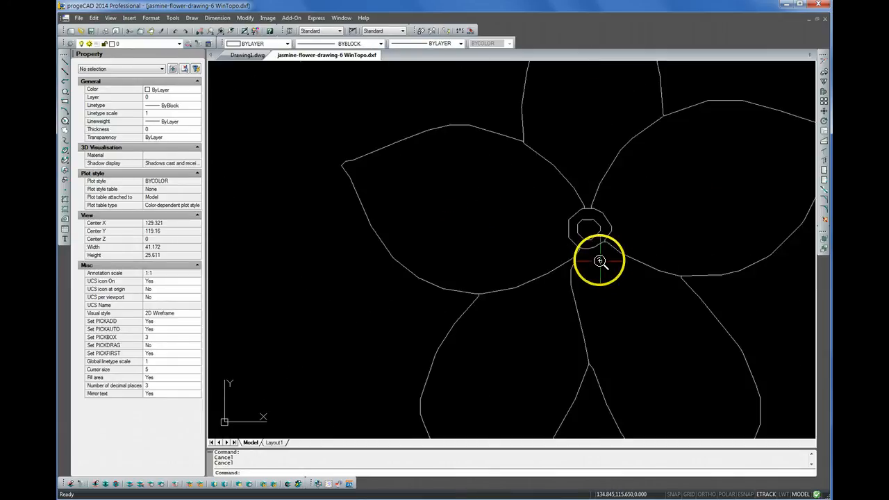
scroll(576, 222, "up", 4)
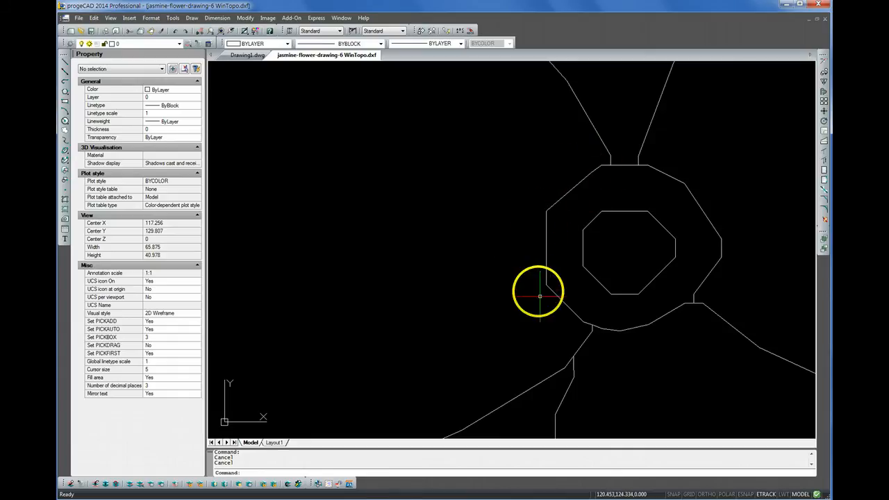
scroll(440, 214, "down", 1)
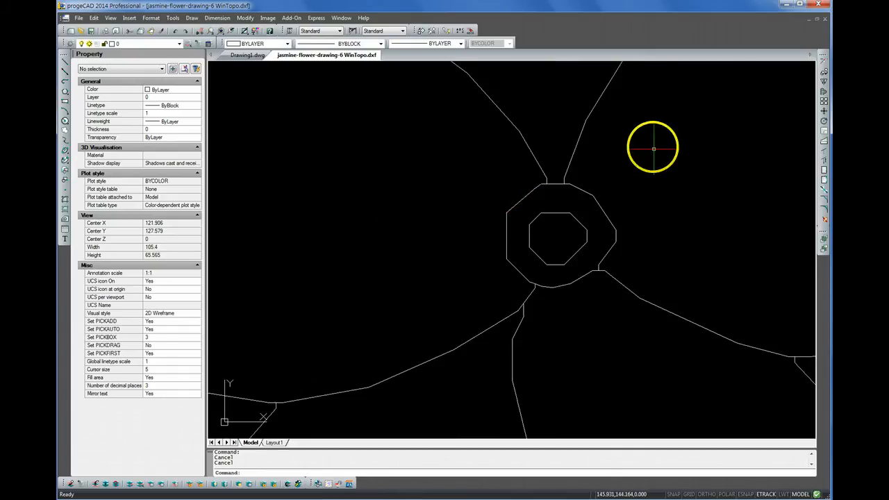
left_click(521, 186)
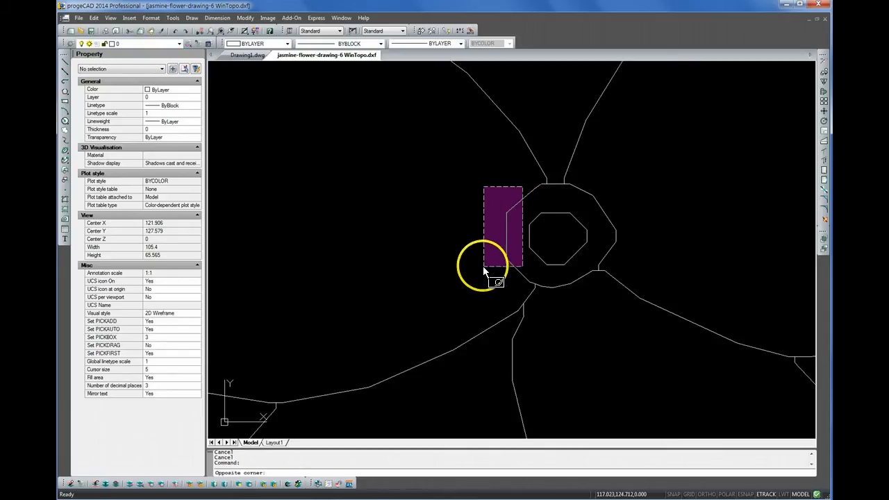
left_click(483, 266)
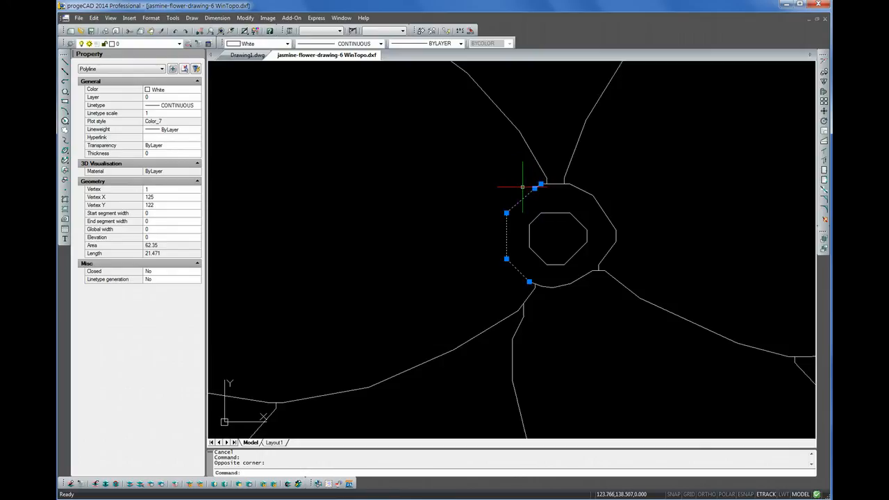
key("Delete")
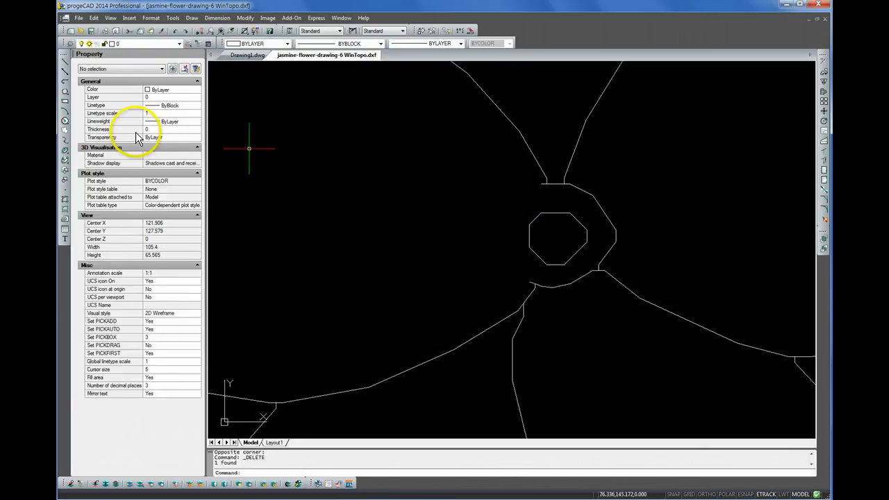
Start an arc and enable the Endpoint, Center and Midpoint entity snaps for placing its points
left_click(65, 110)
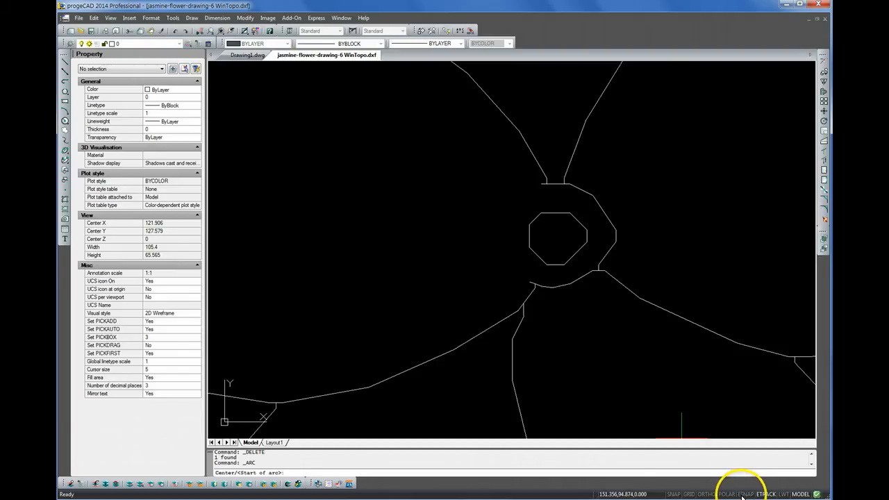
right_click(742, 496)
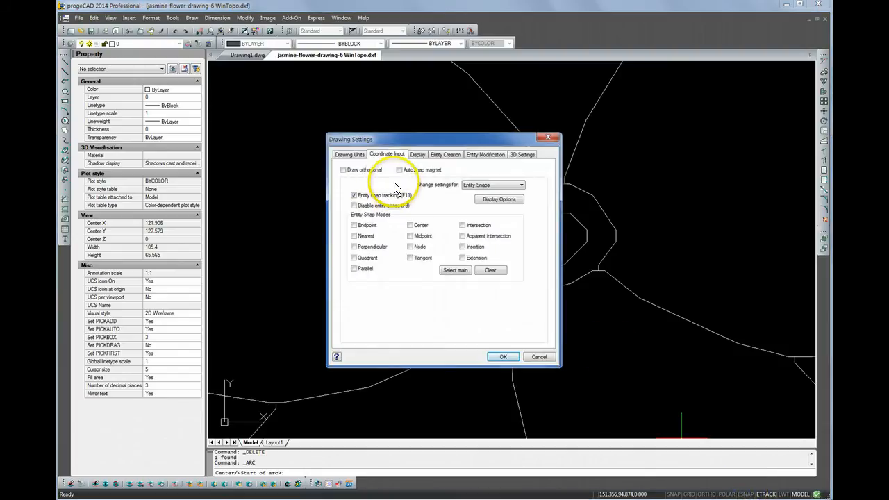
left_click(354, 225)
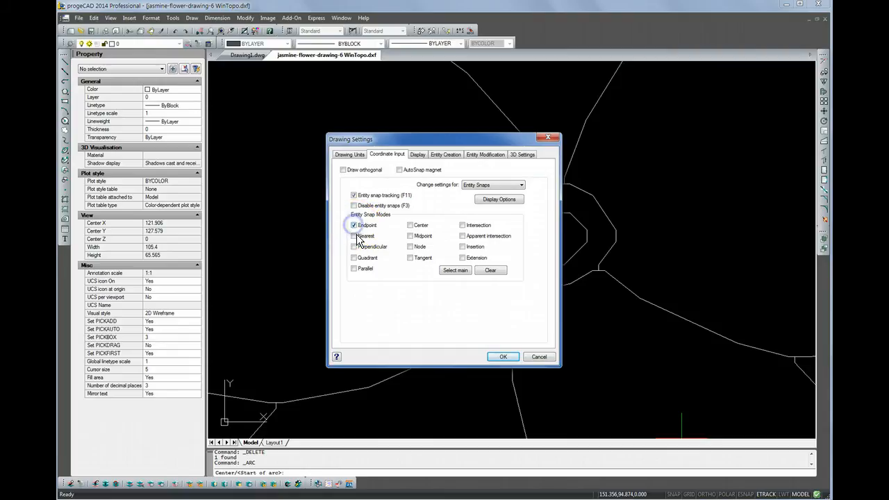
left_click(410, 225)
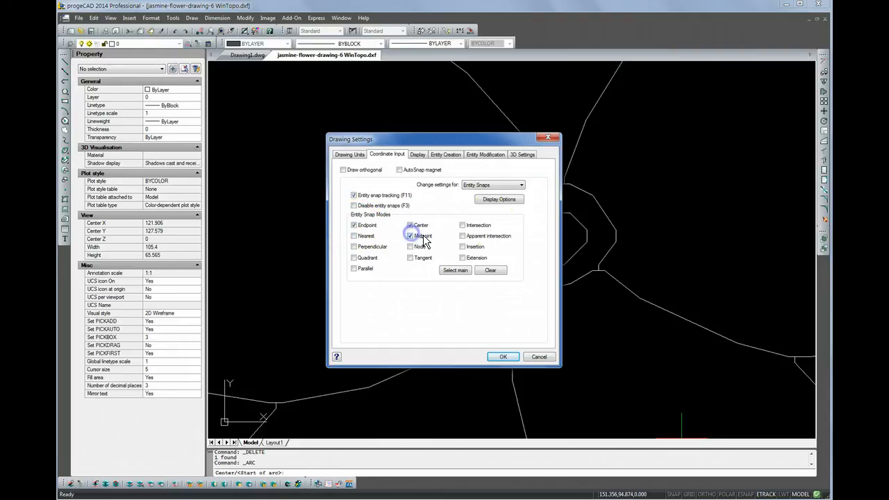
left_click(503, 357)
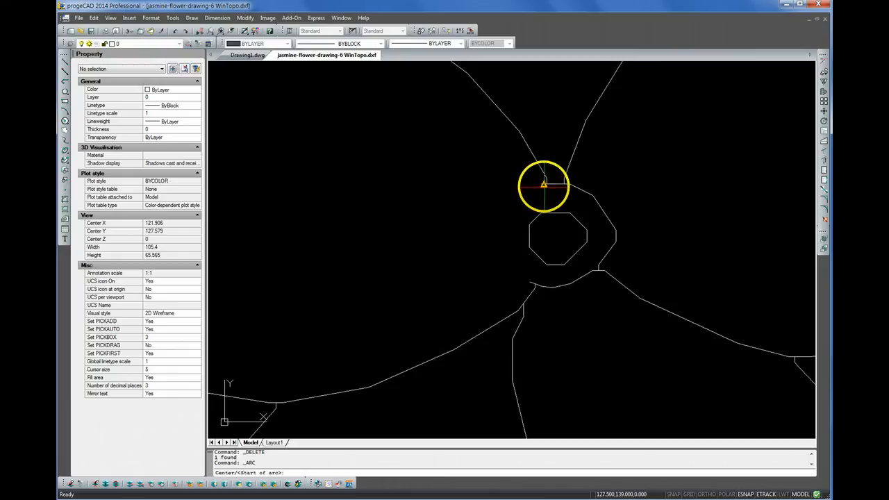
Draw a three-point arc bulging left from the outer centre ring's open upper end to its open lower end to close the ring
left_click(540, 184)
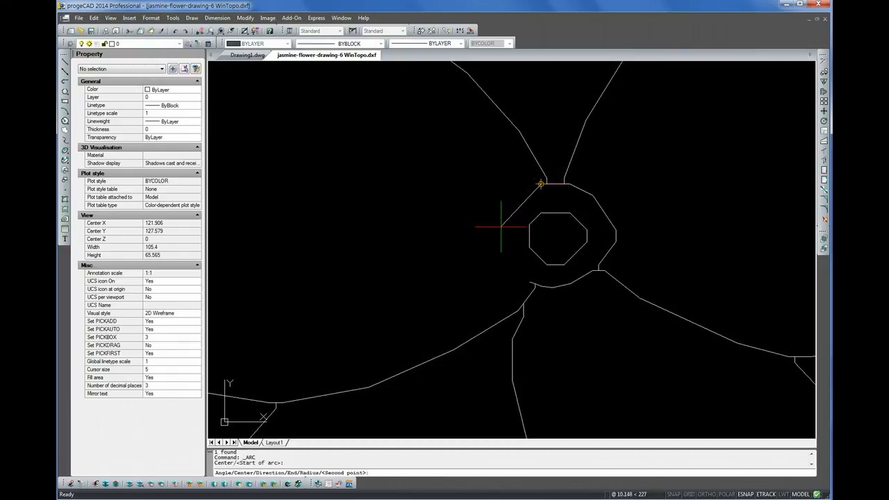
left_click(500, 226)
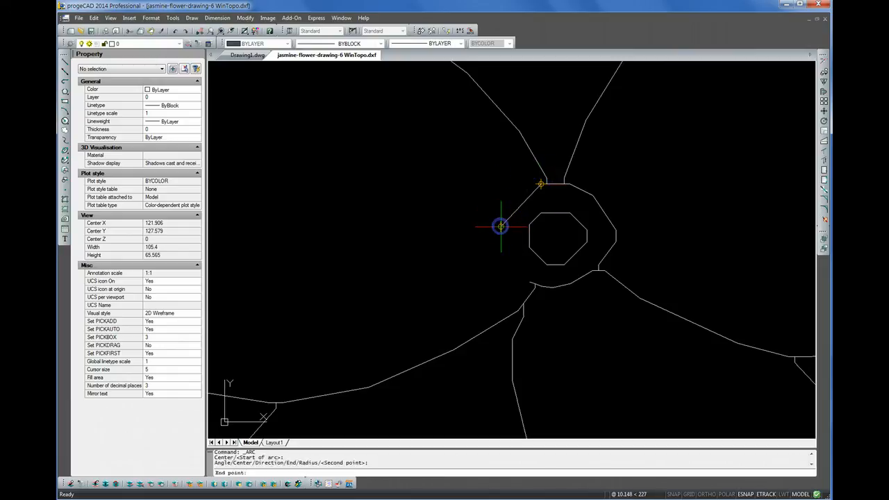
left_click(530, 282)
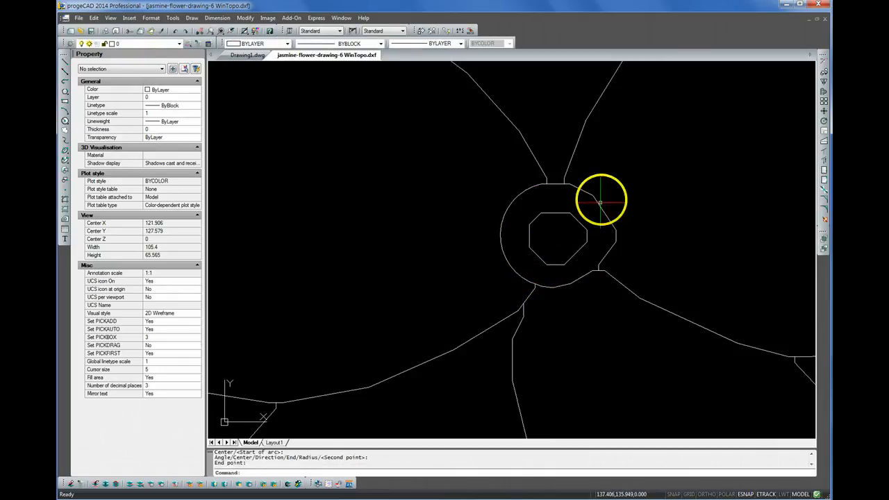
scroll(508, 320, "down", 5)
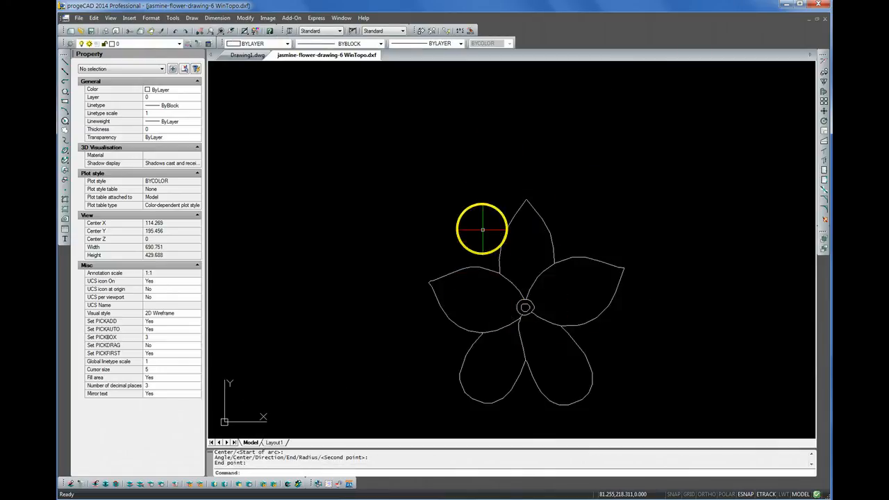
scroll(494, 209, "down", 2)
scroll(532, 243, "up", 5)
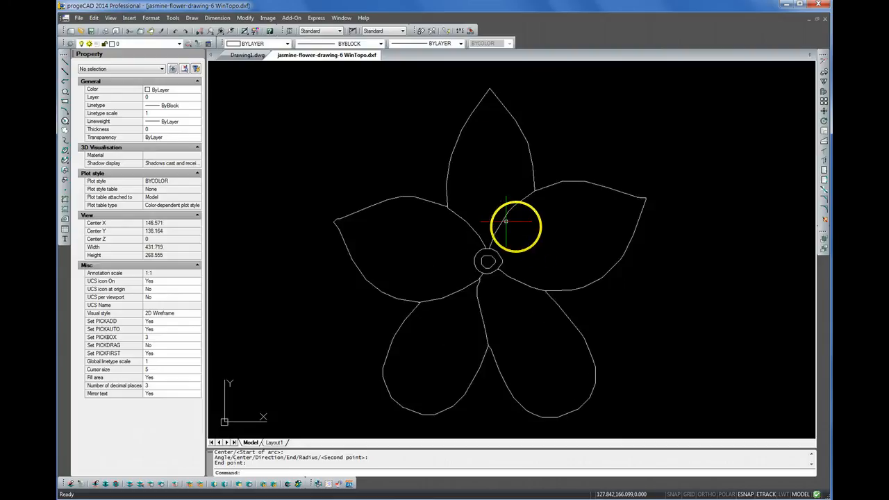
Measure the flower's overall width by placing a linear dimension above it between the left and right petal tips
scroll(456, 198, "down", 5)
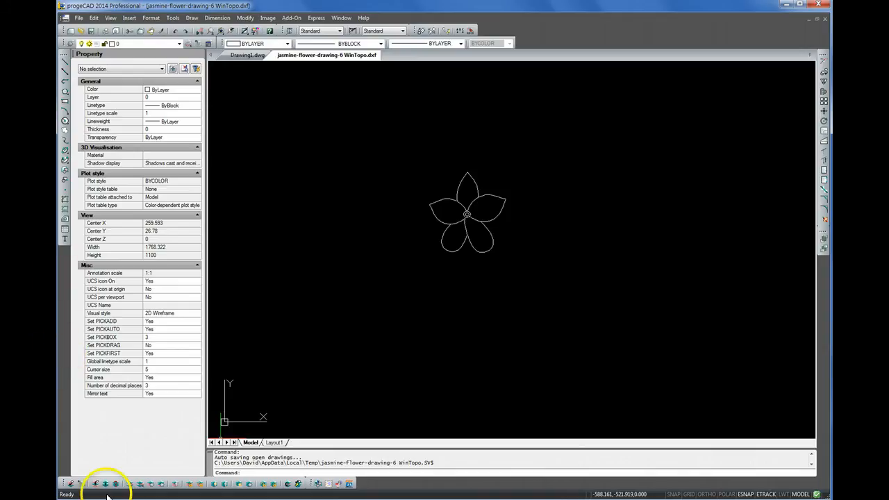
left_click(223, 457)
left_click_drag(224, 457, 246, 474)
left_click(247, 473)
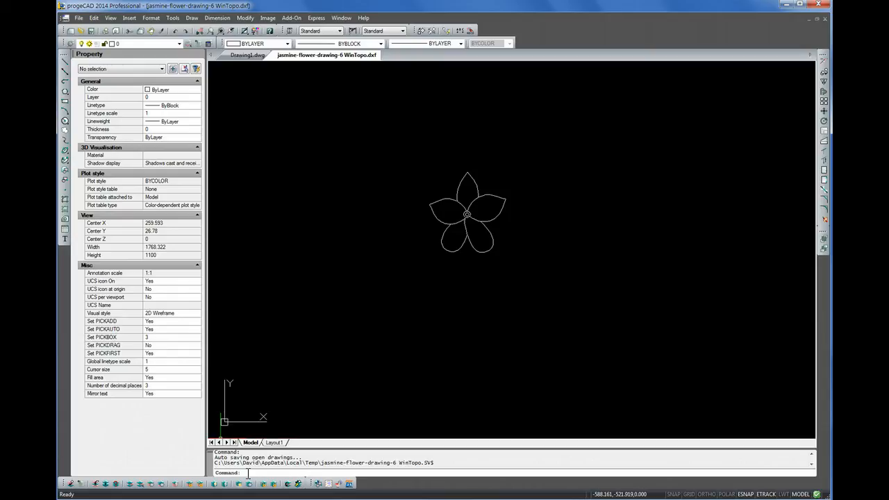
key("Escape")
key("Escape")
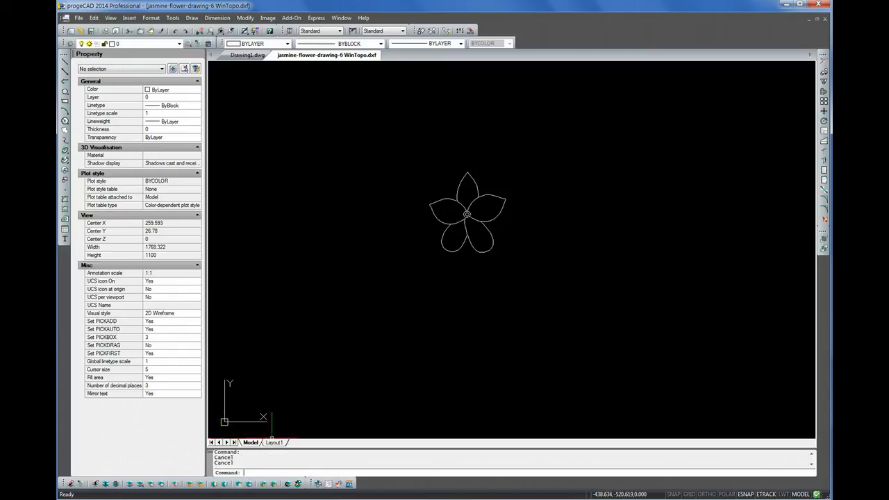
left_click(247, 472)
left_click(259, 455)
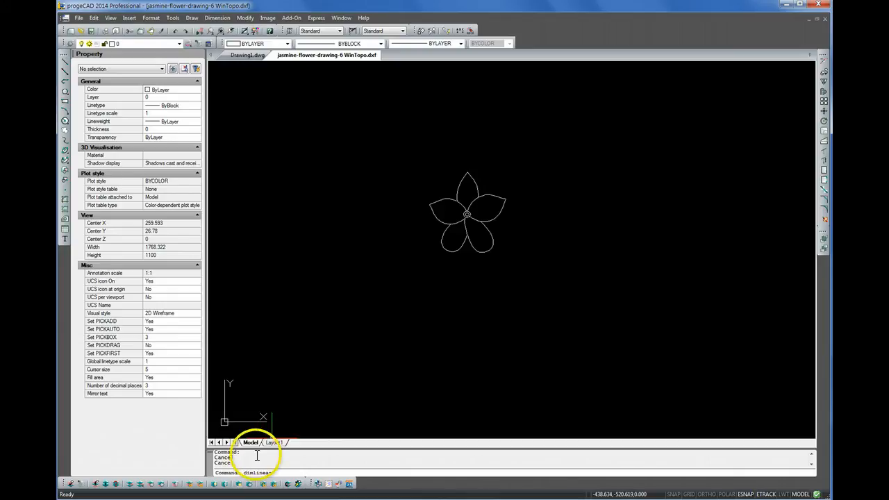
key("Return")
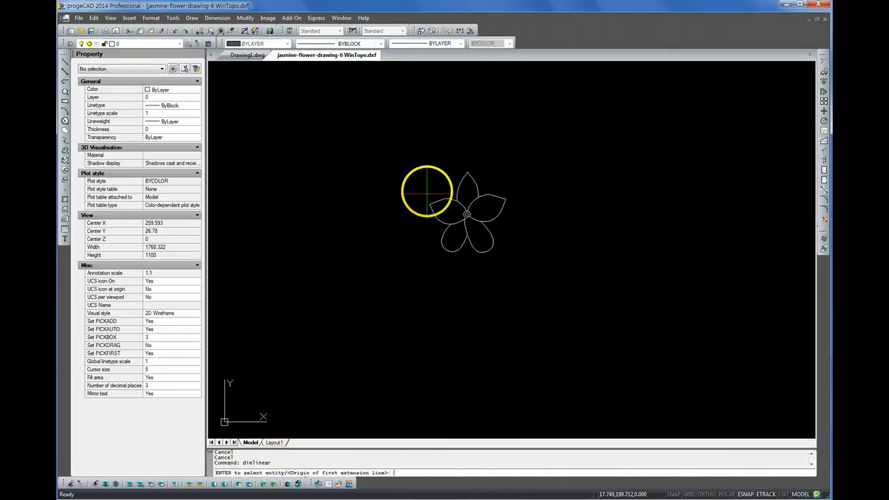
left_click(430, 206)
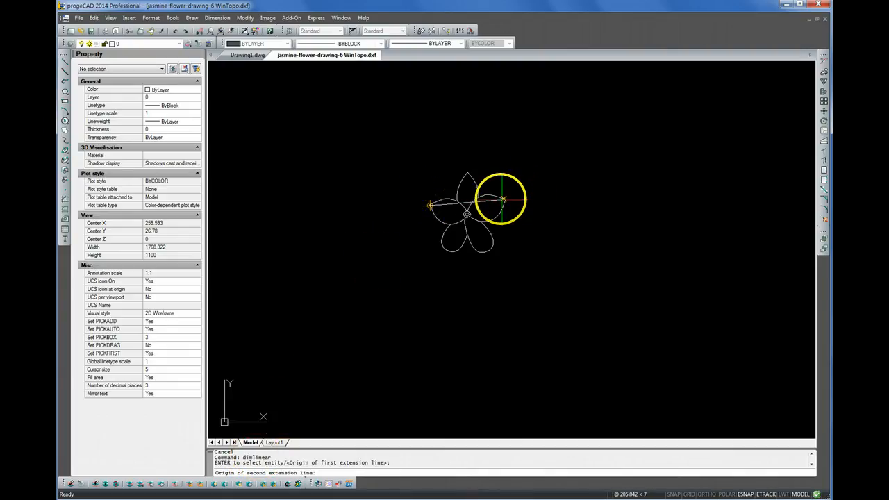
left_click(506, 200)
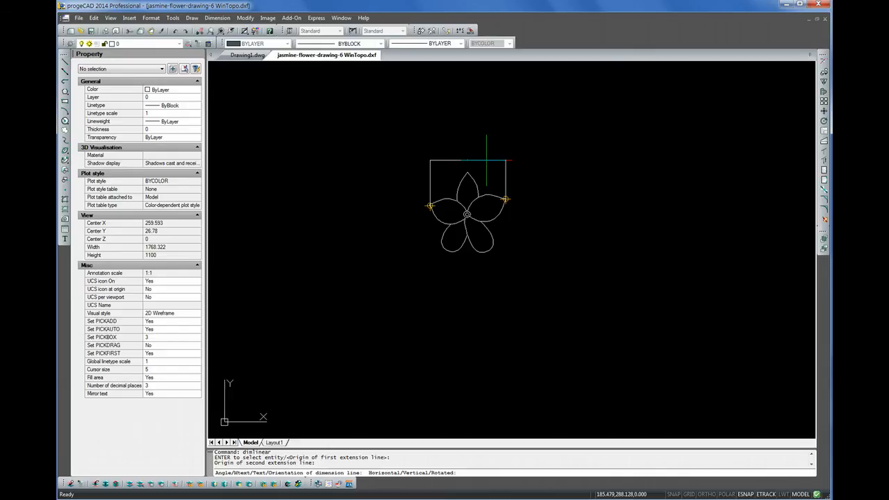
left_click(486, 159)
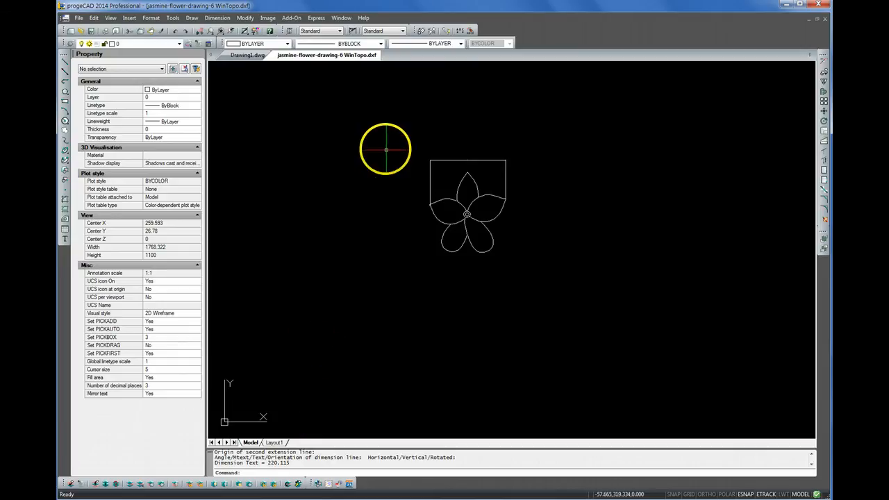
Delete the linear dimension above the flower
left_click(440, 150)
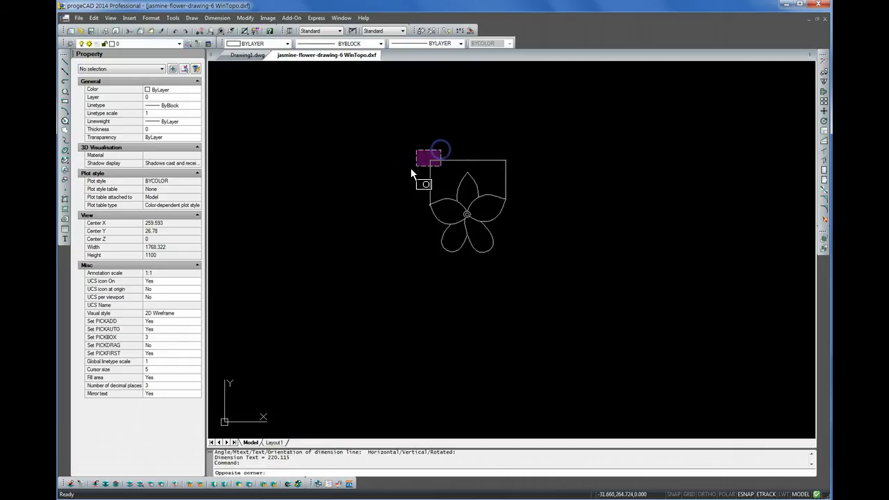
left_click(410, 168)
key("Delete")
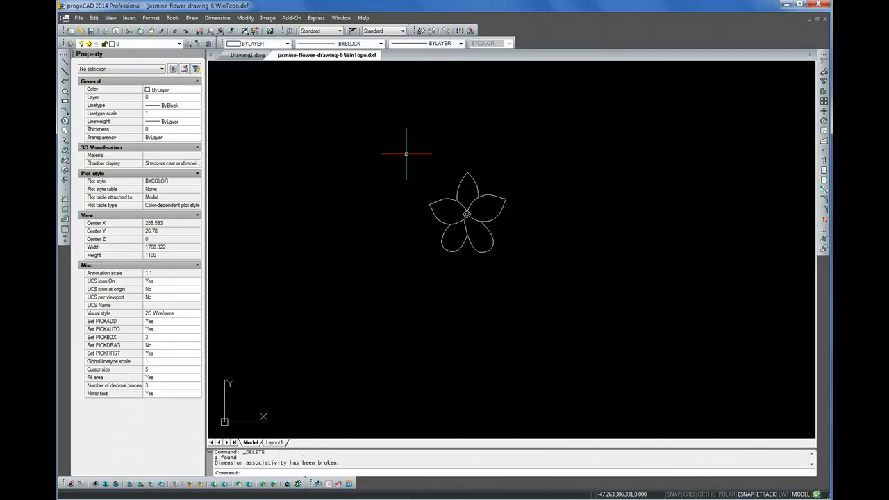
Scale the entire flower by a factor of .01, using a base point at the corner of the UCS icon
left_click(406, 154)
left_click(528, 274)
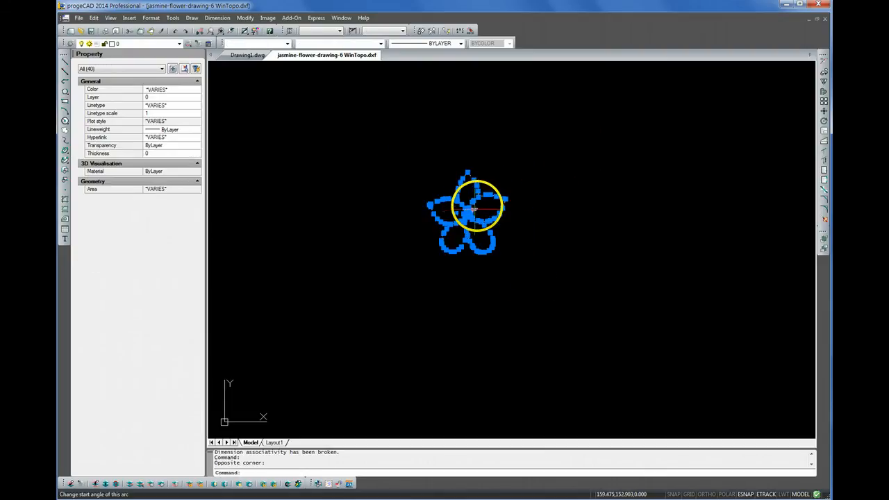
left_click(824, 136)
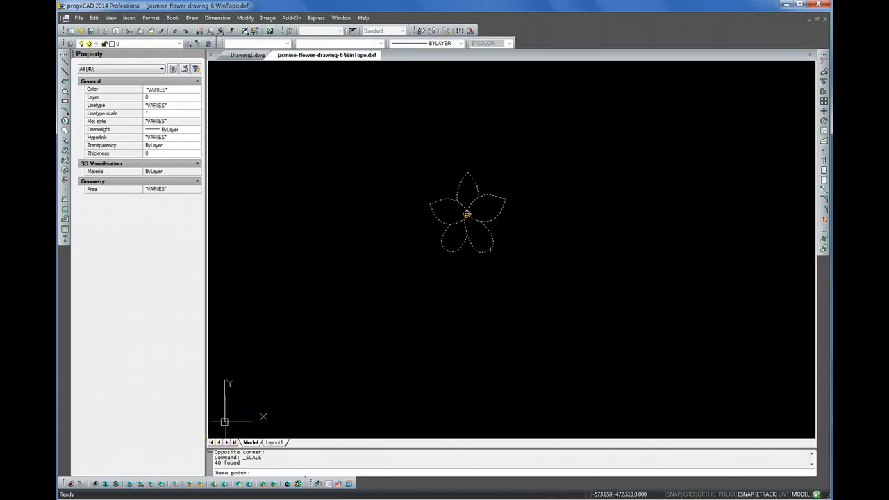
left_click(224, 422)
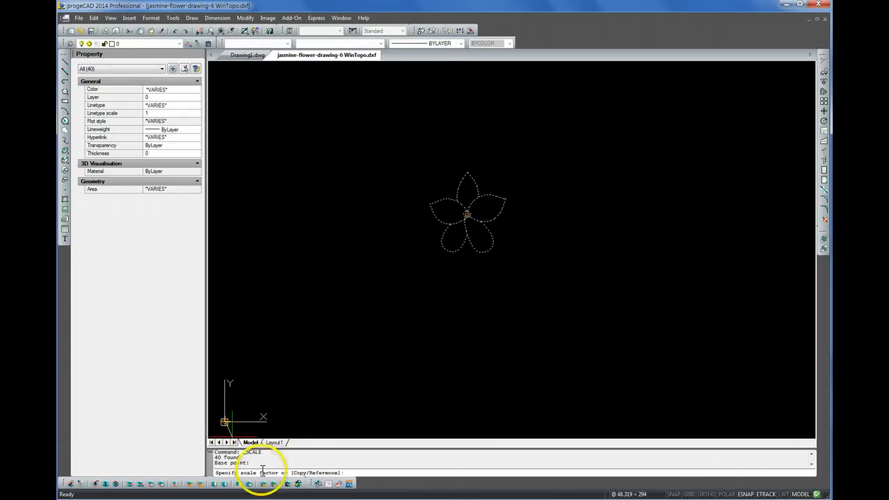
left_click(348, 472)
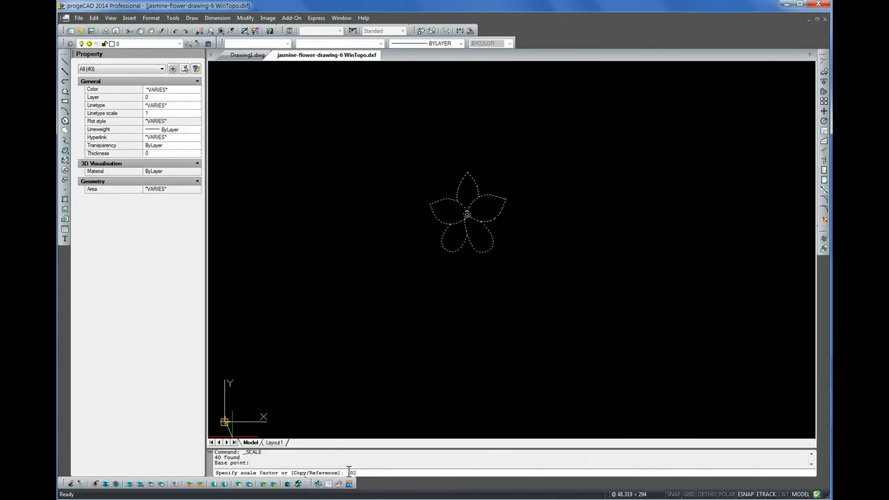
key("Return")
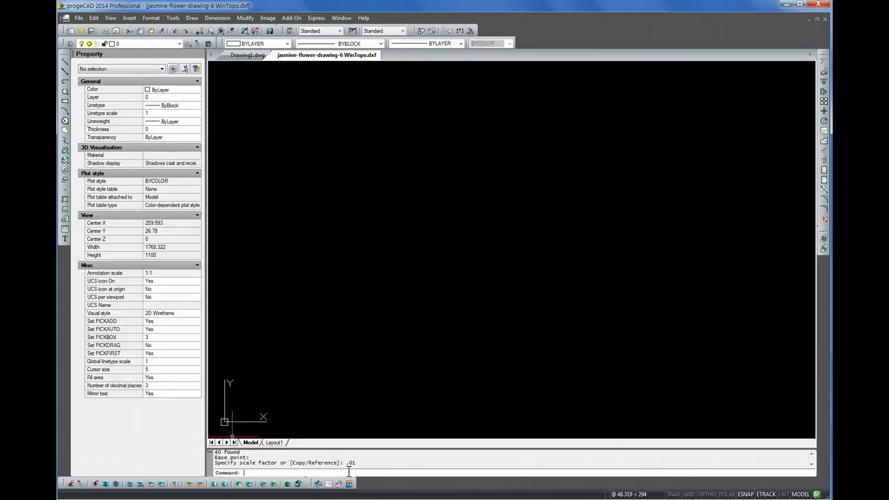
Locate the scaled-down flower and examine its petals and centre rings up close
scroll(324, 386, "up", 1)
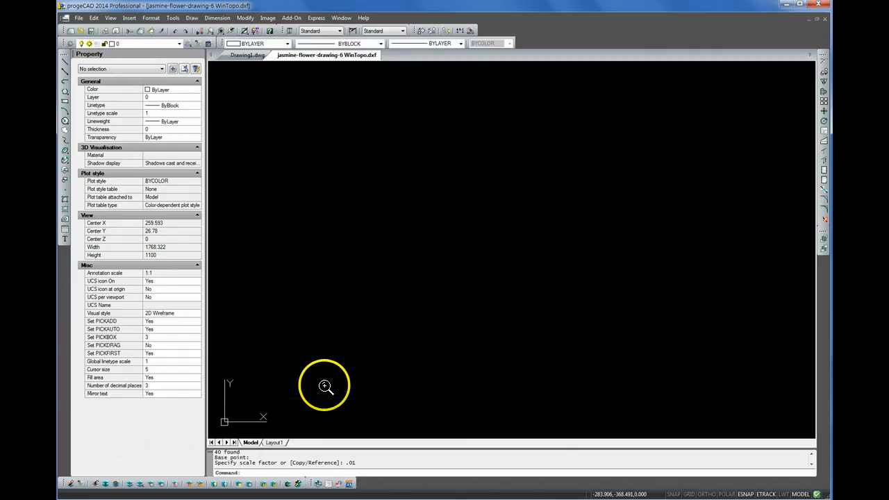
scroll(323, 390, "down", 3)
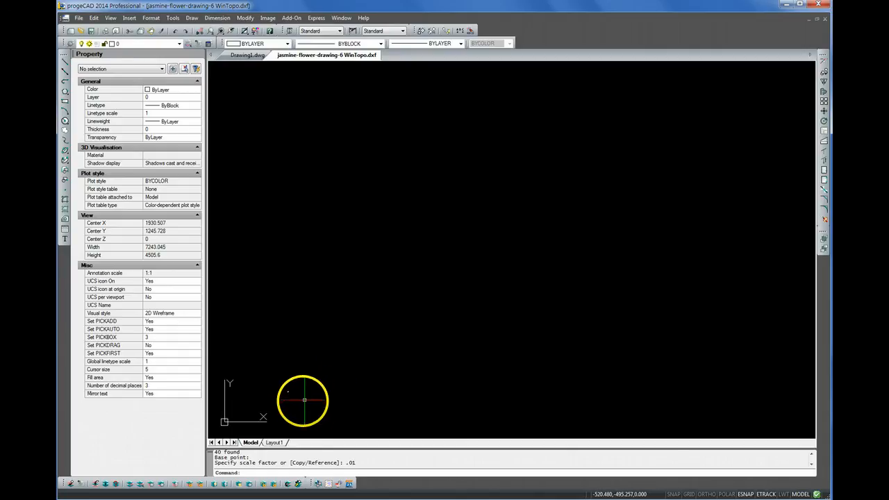
scroll(304, 399, "up", 3)
scroll(286, 397, "up", 5)
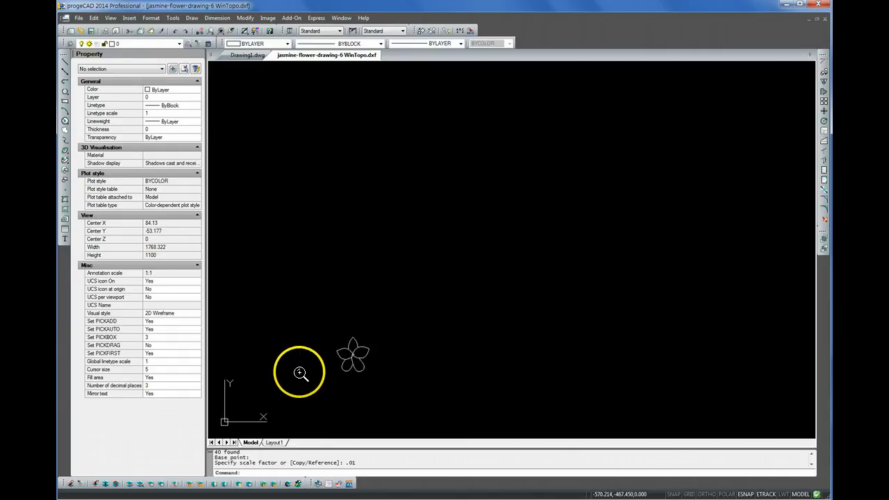
scroll(361, 351, "up", 1)
scroll(425, 320, "up", 1)
scroll(406, 361, "down", 1)
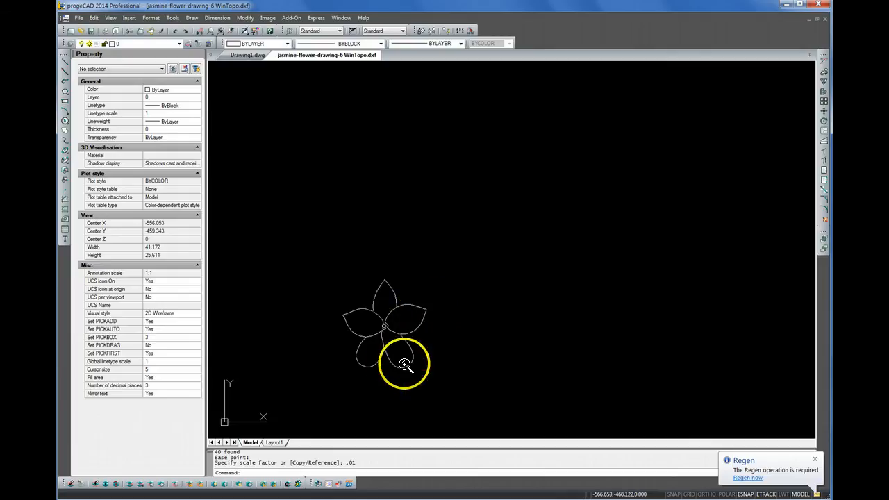
scroll(389, 340, "up", 2)
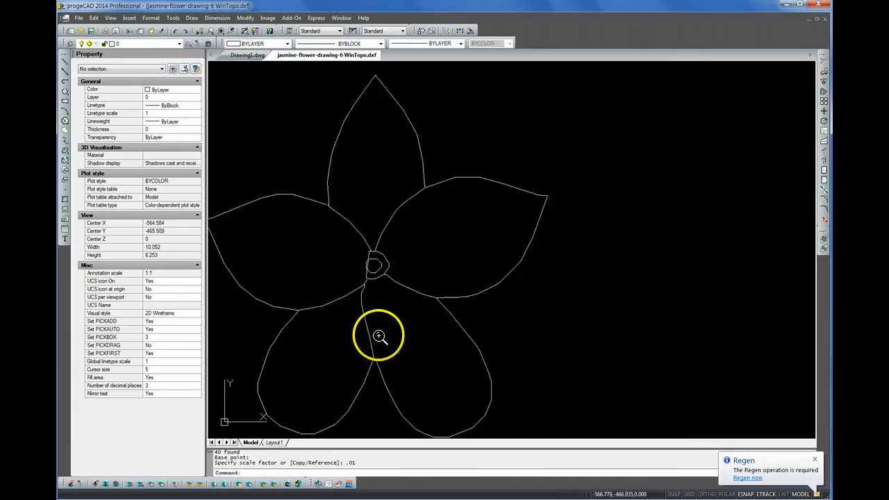
scroll(399, 292, "down", 2)
scroll(407, 288, "up", 2)
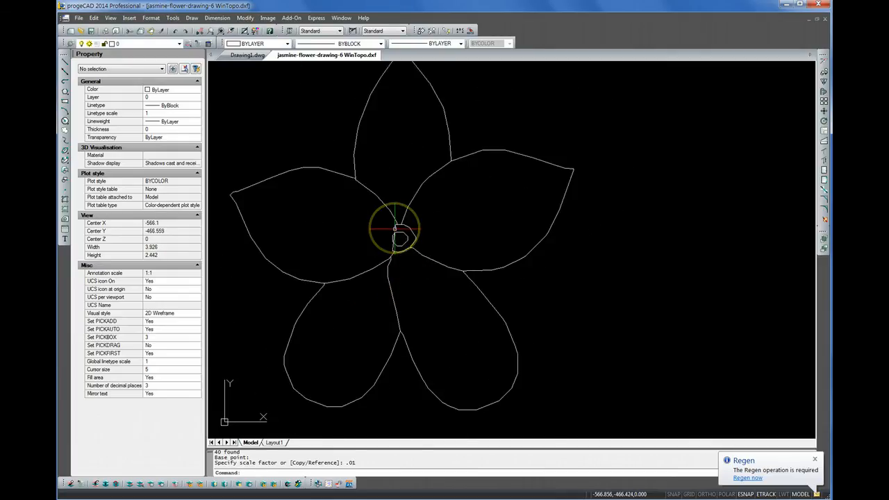
key("Escape")
key("Escape")
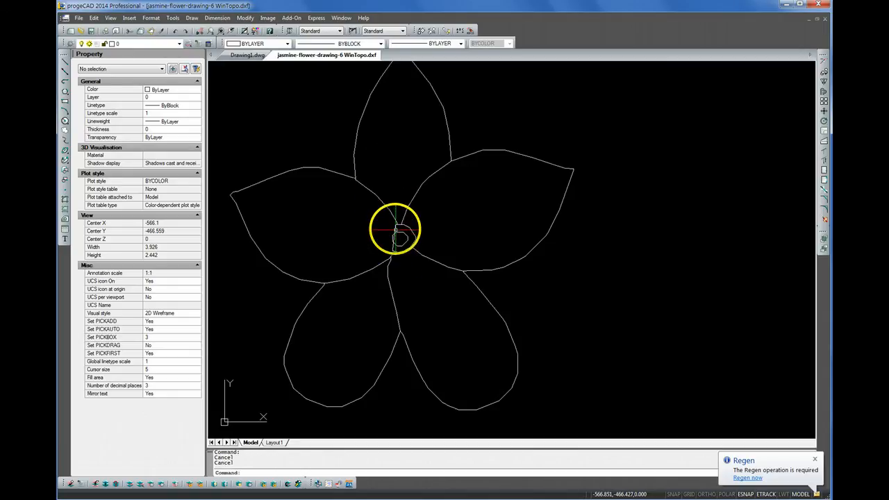
left_click(396, 232)
scroll(396, 233, "up", 10)
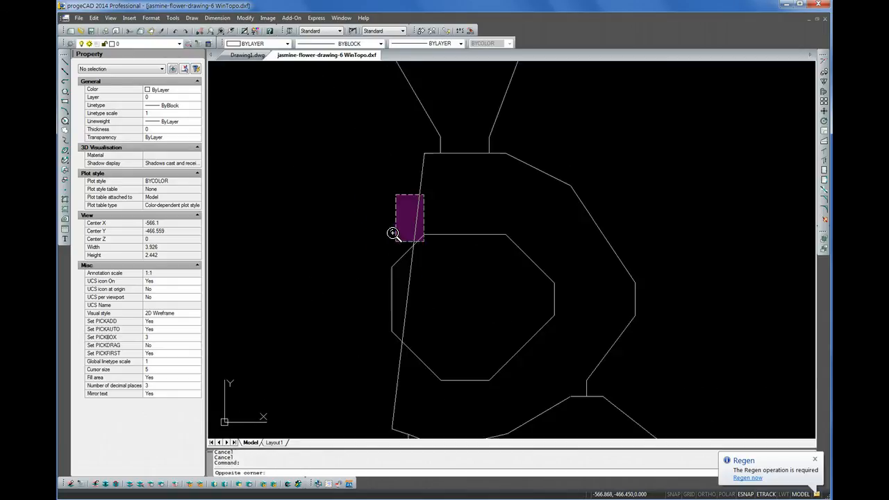
left_click(403, 229)
scroll(399, 222, "down", 8)
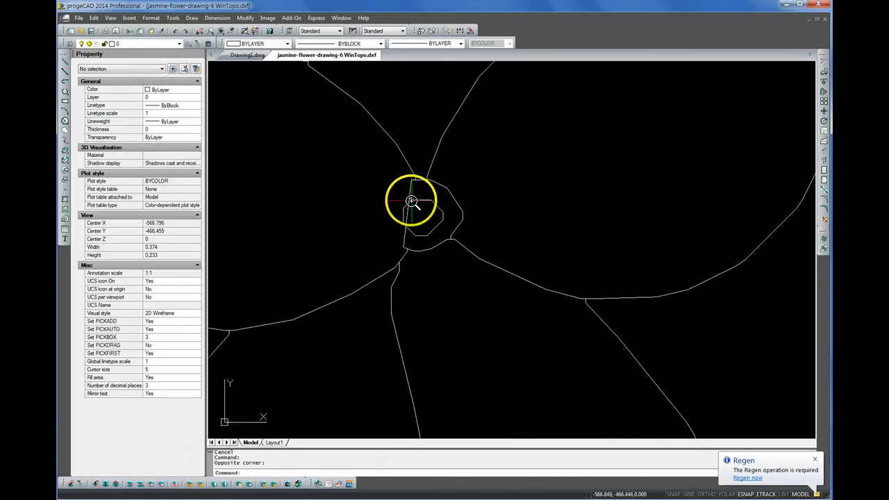
left_click(410, 193)
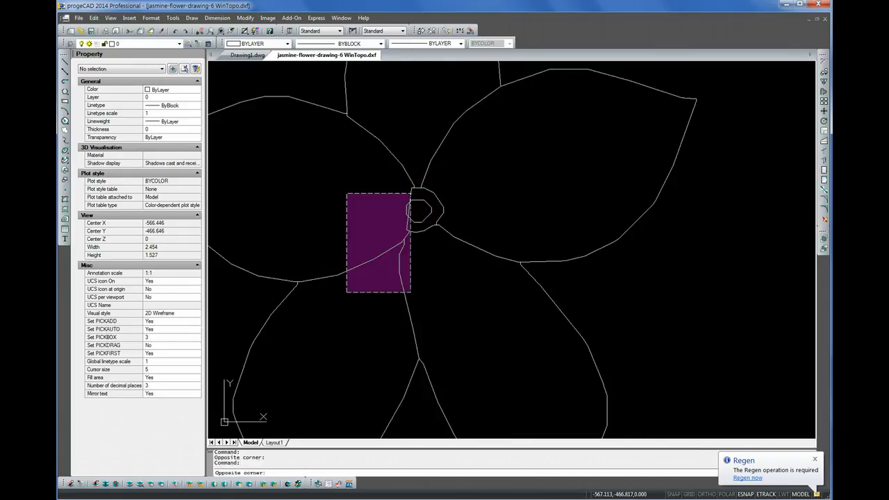
key("Escape")
key("Escape")
Select all of the flower's entities to examine their vertices, and clear the selection
scroll(337, 145, "down", 2)
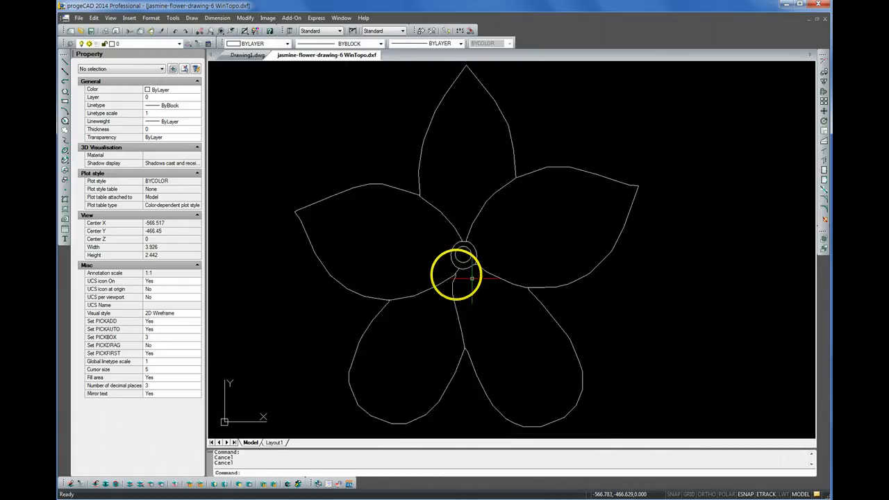
scroll(449, 240, "down", 2)
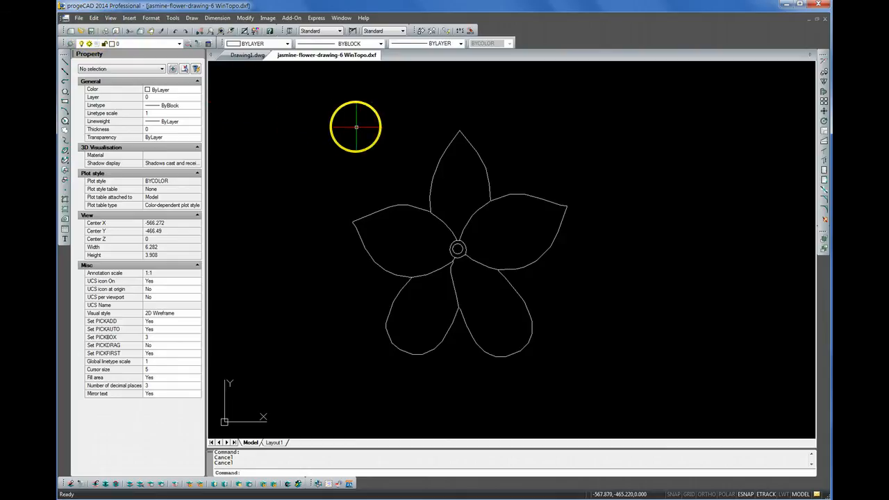
left_click(299, 106)
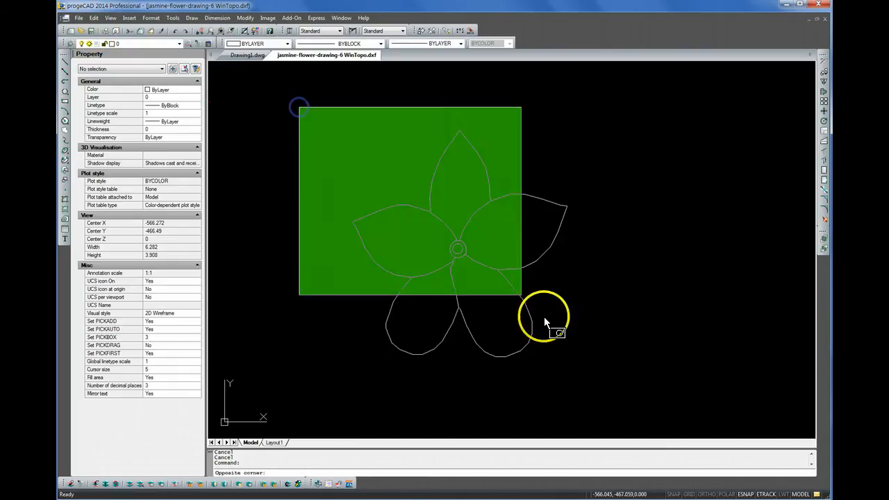
left_click(615, 376)
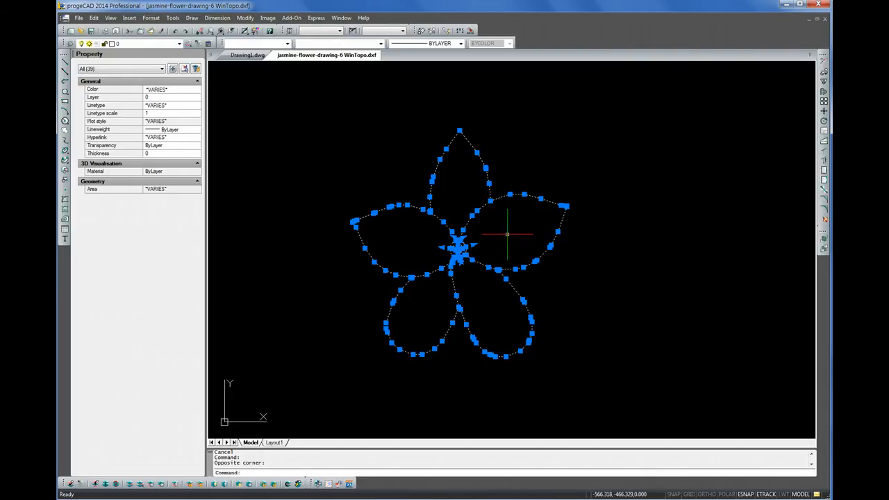
key("Escape")
key("Escape")
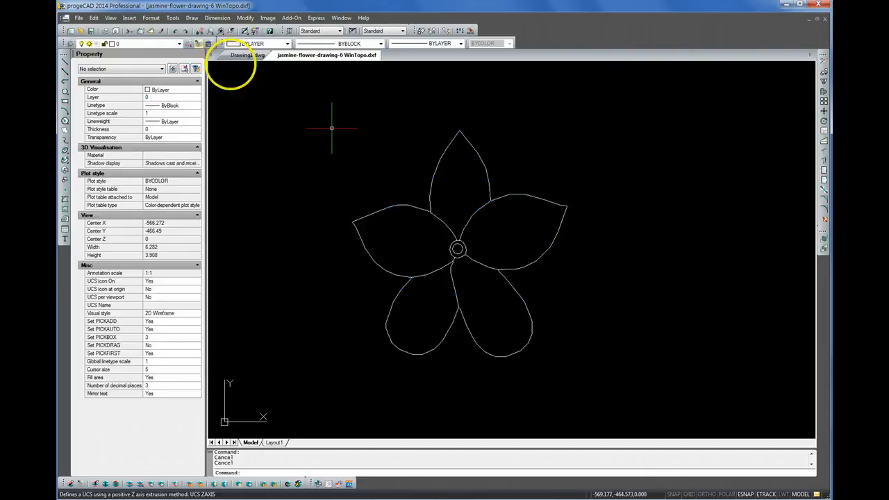
Save and close the cleaned-up flower DXF, and switch to the FrontImport part in SolidWorks
left_click(79, 18)
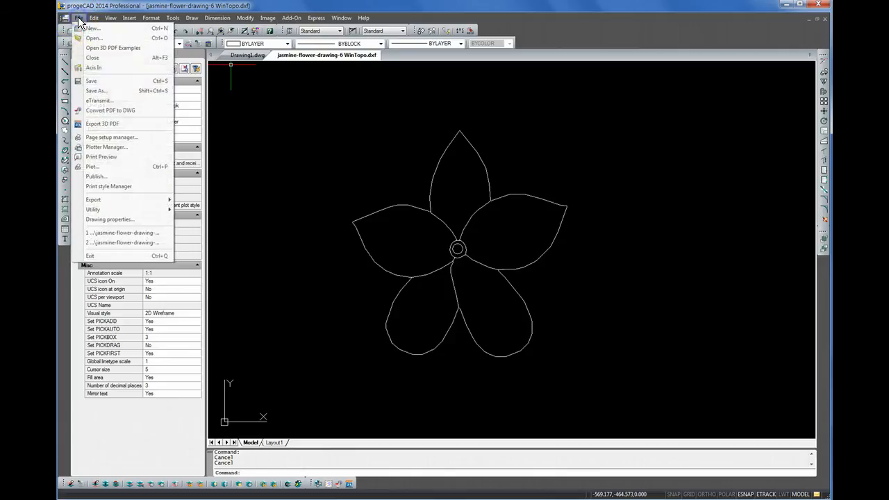
left_click(95, 82)
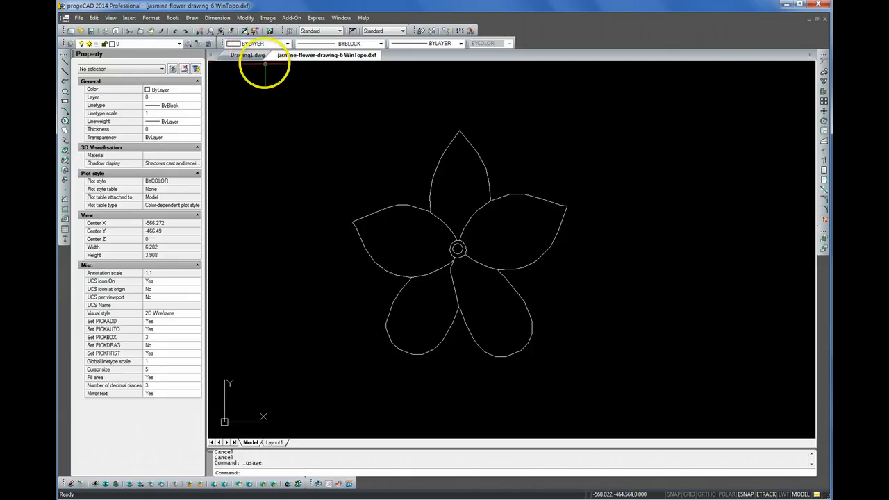
left_click(824, 18)
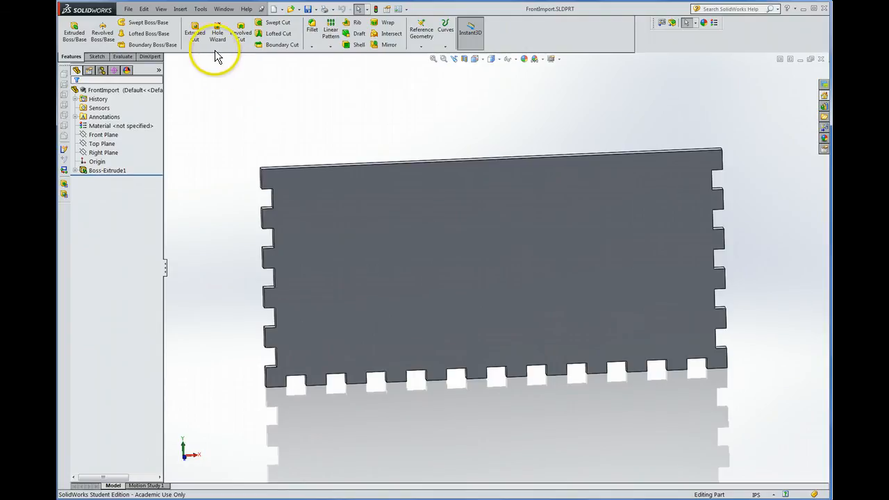
Start a DXF/DWG insertion on the large front face of the FrontImport plate
left_click(175, 11)
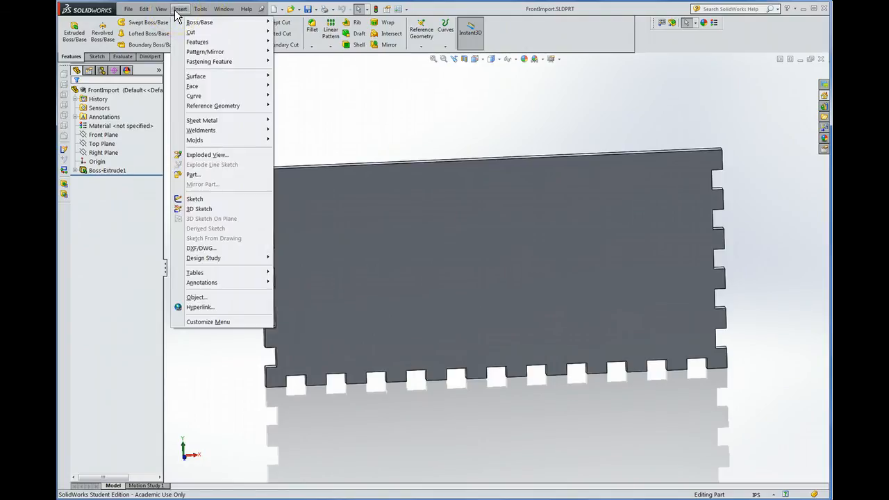
left_click(201, 248)
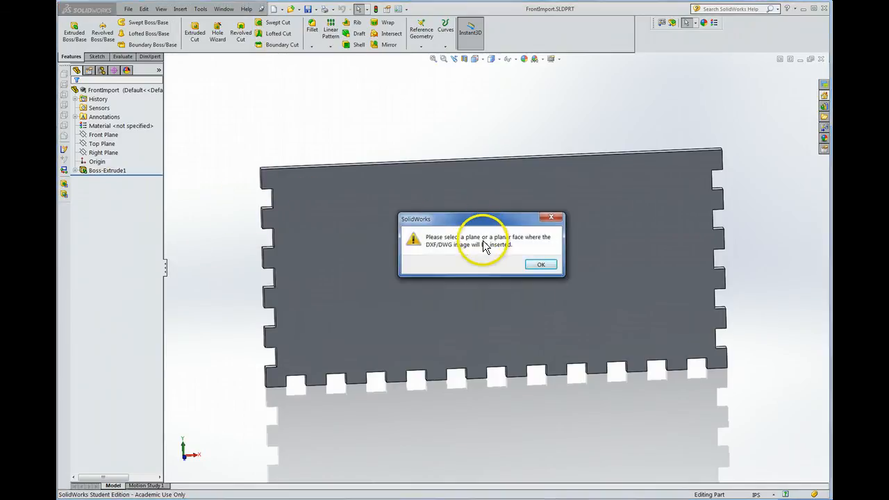
left_click(539, 267)
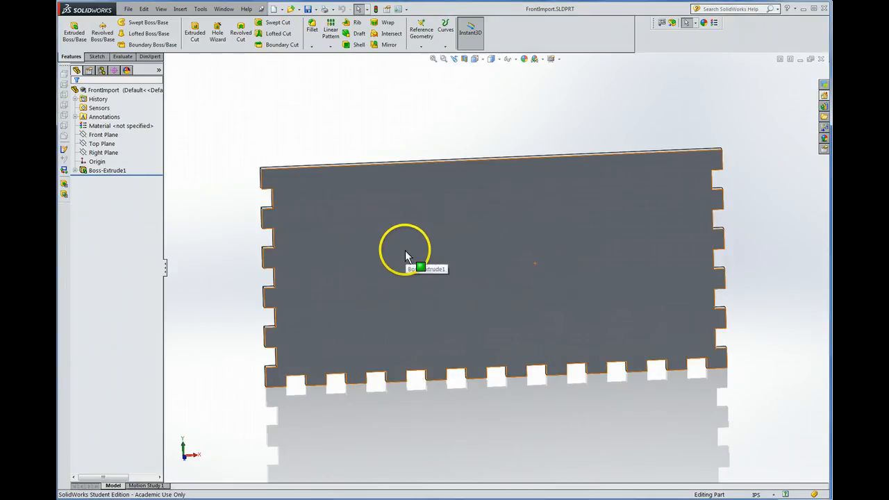
left_click(405, 253)
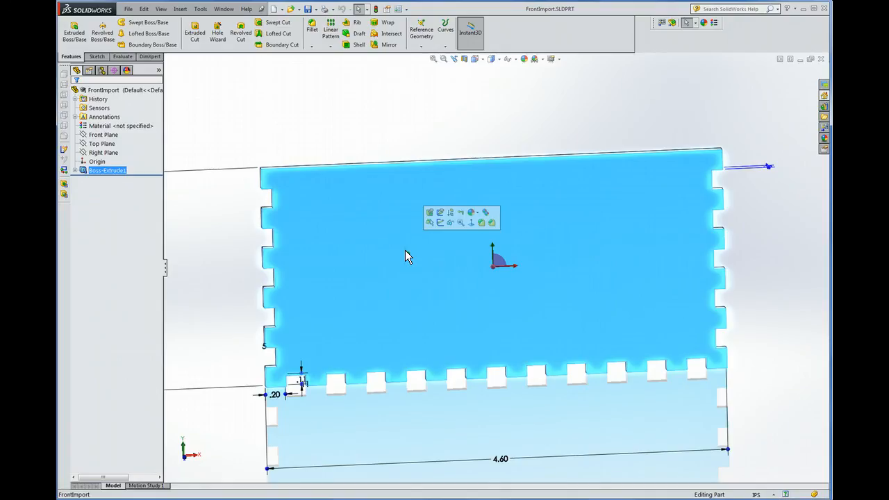
key("ctrl+o")
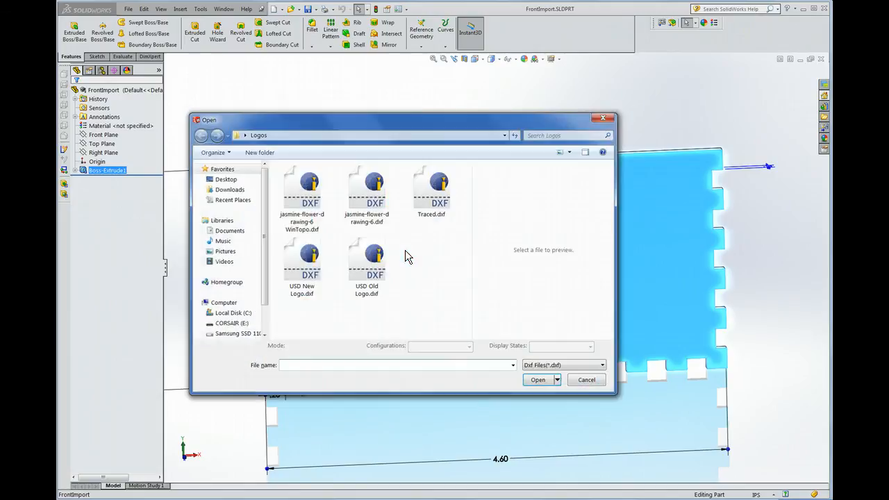
Choose jasmine-flower-drawing-6 WinTopo.dxf and import it to the part as a 2D sketch
left_click(408, 244)
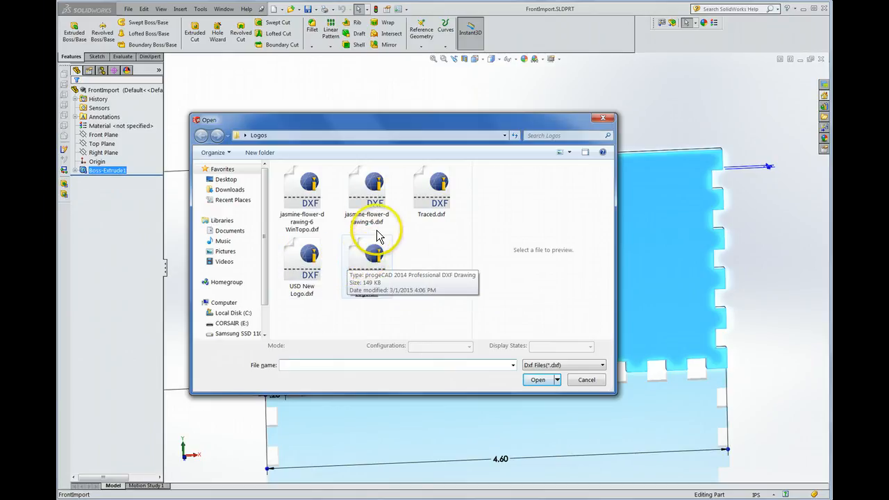
left_click(307, 193)
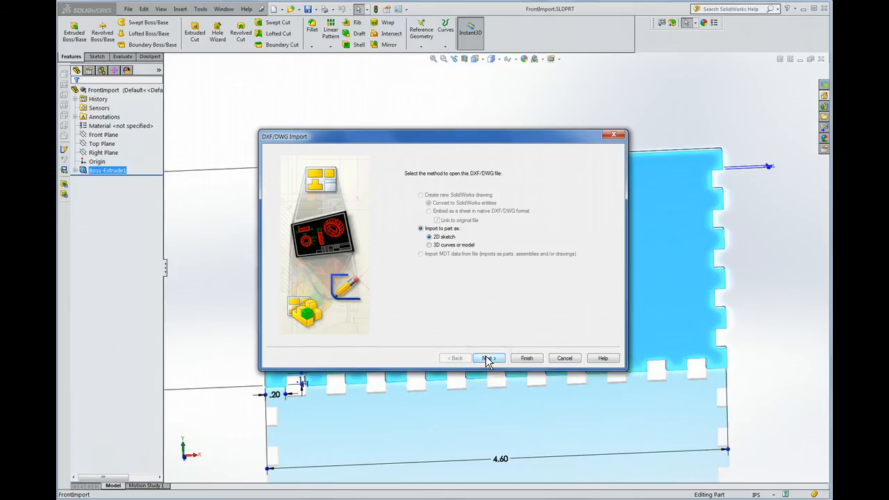
left_click(485, 358)
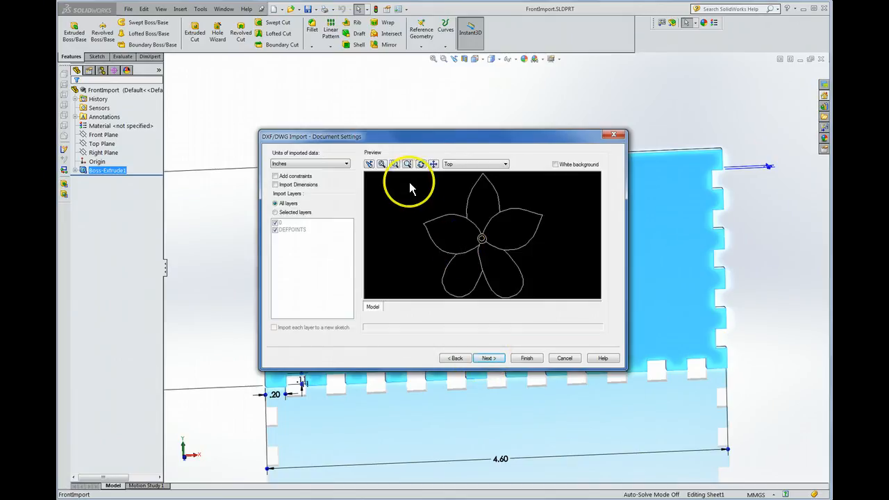
Choose Inches as the units of the imported data
left_click(295, 163)
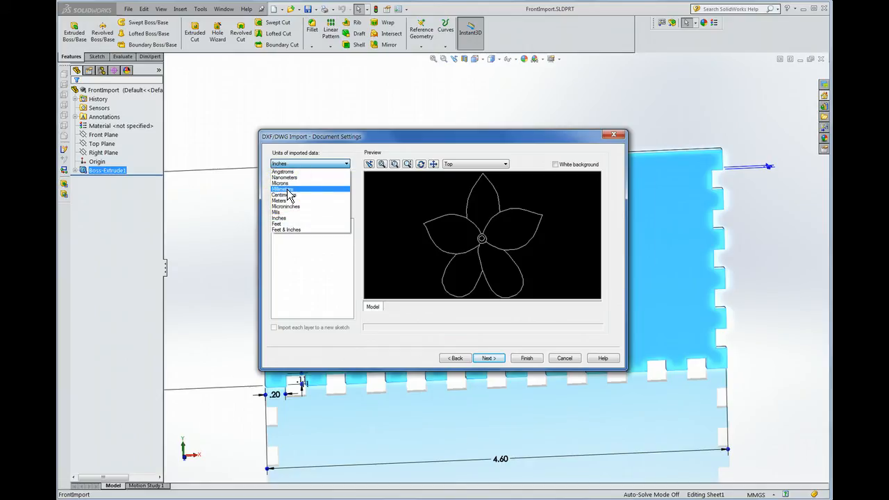
left_click(285, 221)
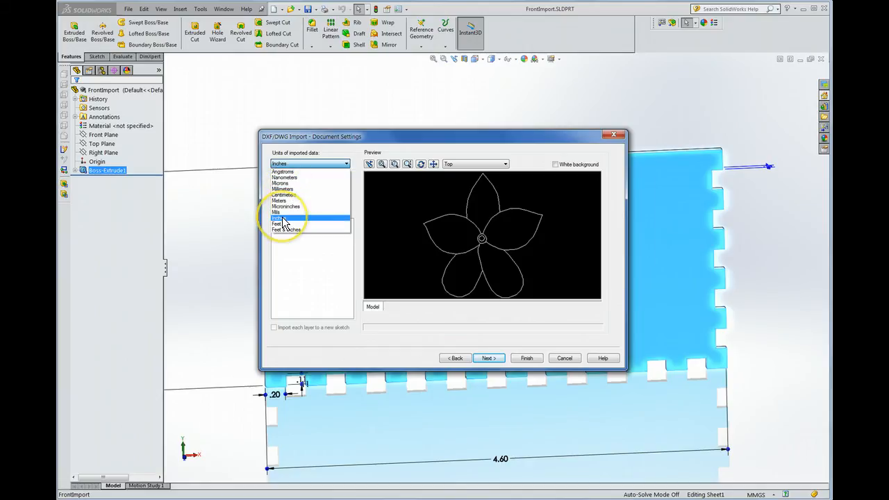
left_click_drag(285, 221, 285, 193)
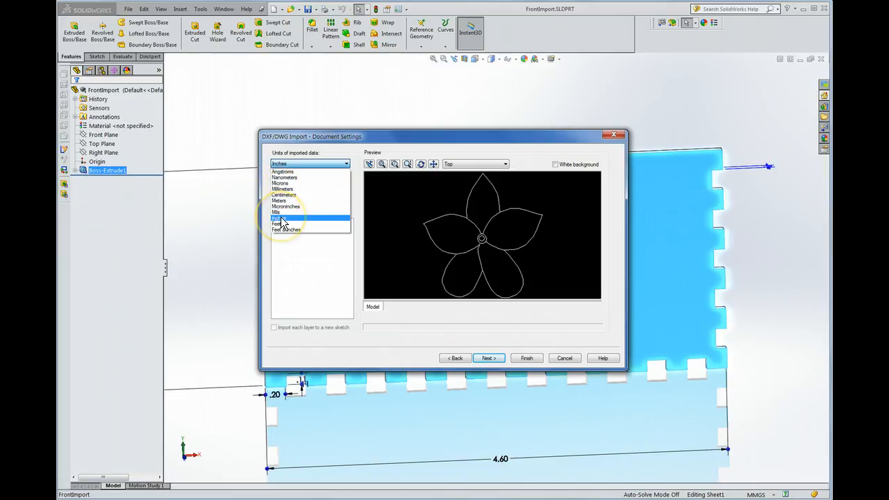
left_click(282, 219)
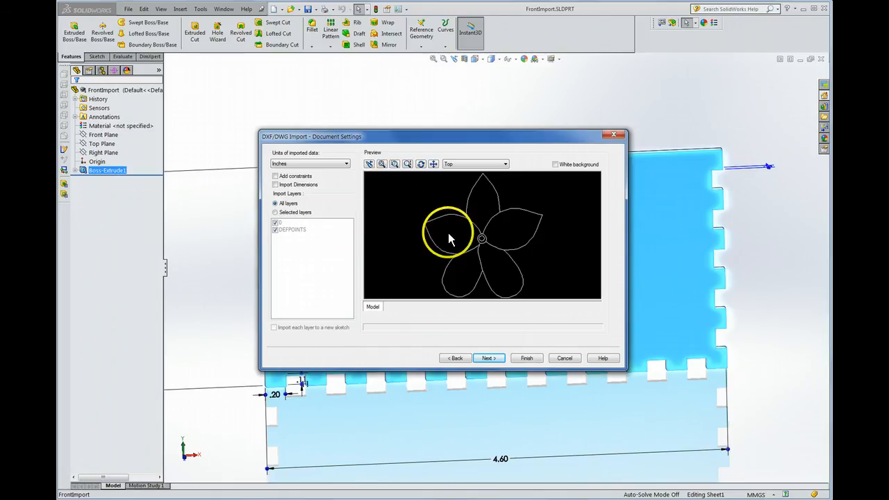
Try the white background in the import preview and restore the black one
left_click(555, 165)
left_click(555, 165)
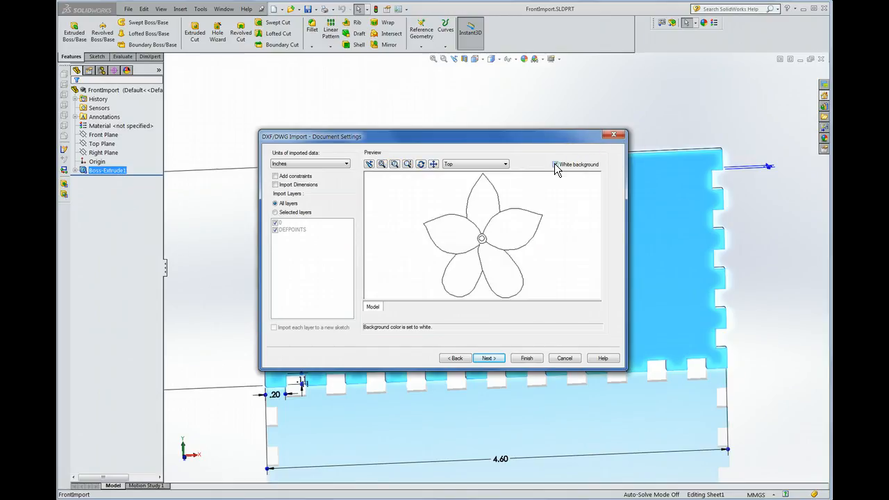
left_click(555, 165)
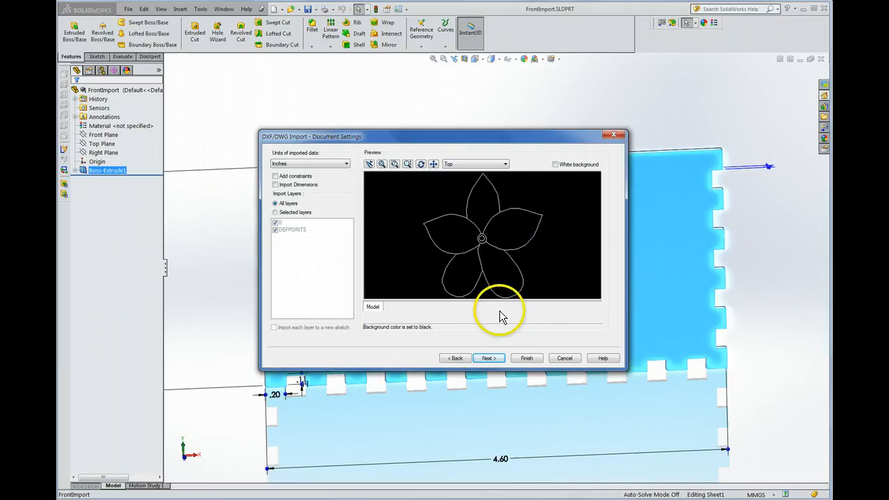
Define the sketch origin at the centre of the flower's rings in the layer mapping settings and finish the import
left_click(488, 359)
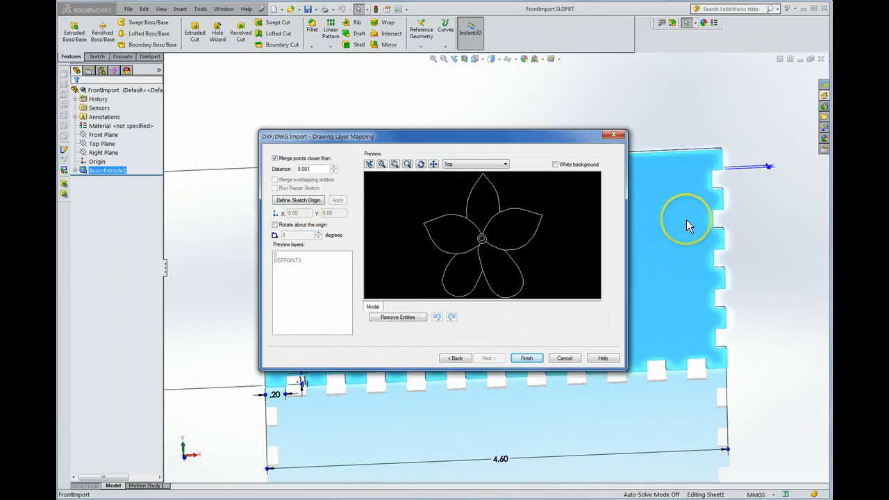
left_click_drag(532, 136, 354, 124)
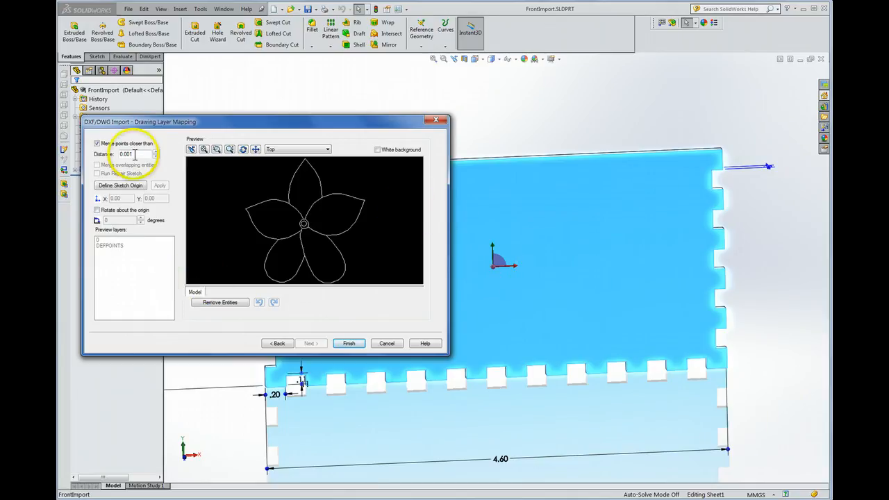
left_click(119, 185)
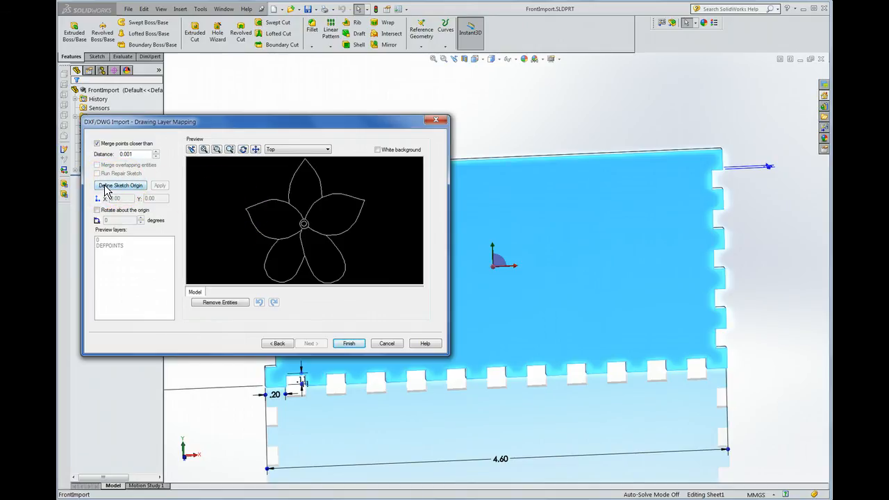
left_click(105, 186)
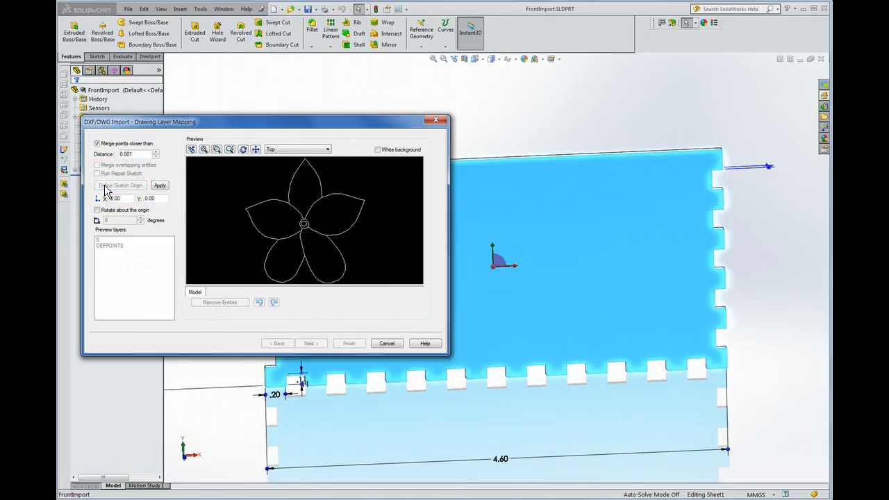
left_click(305, 225)
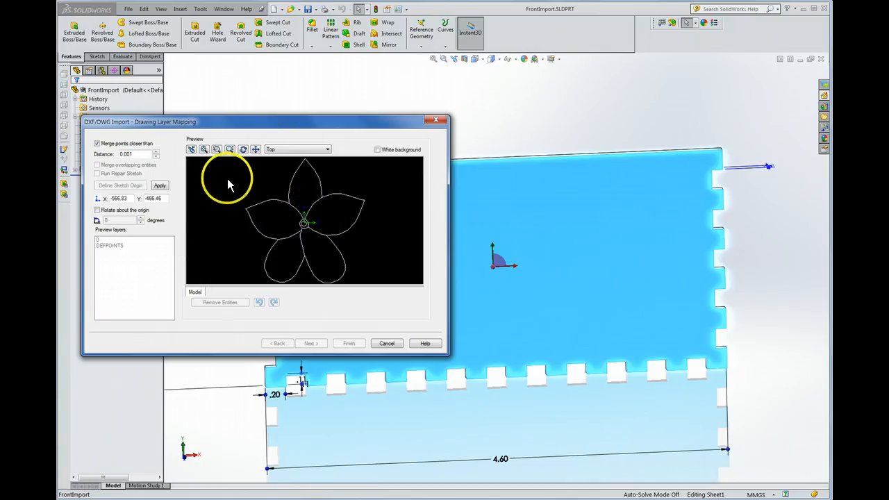
left_click(158, 185)
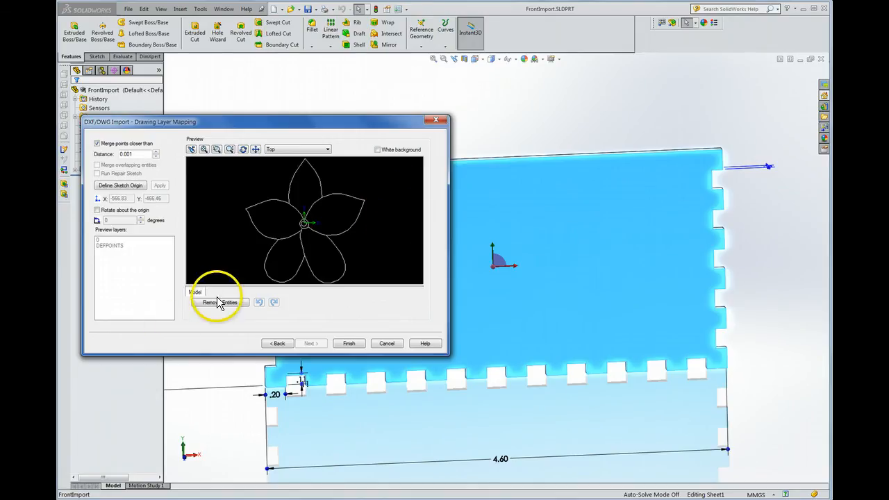
left_click(349, 344)
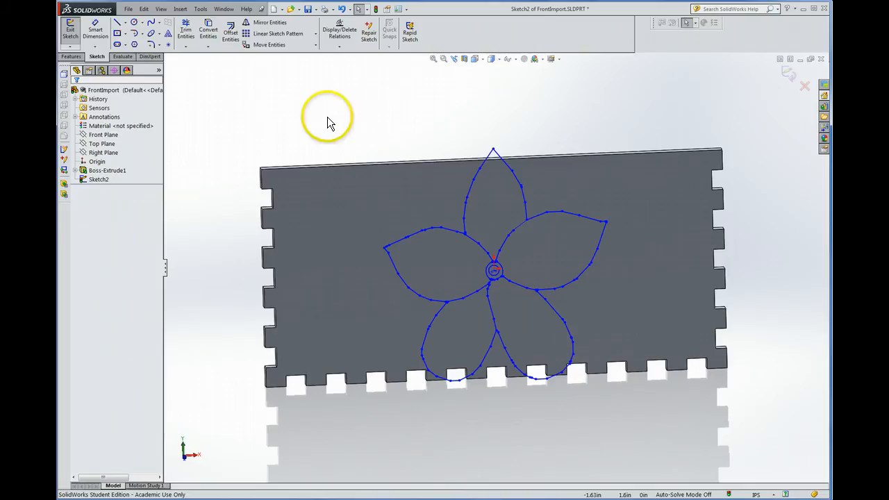
left_click(95, 180)
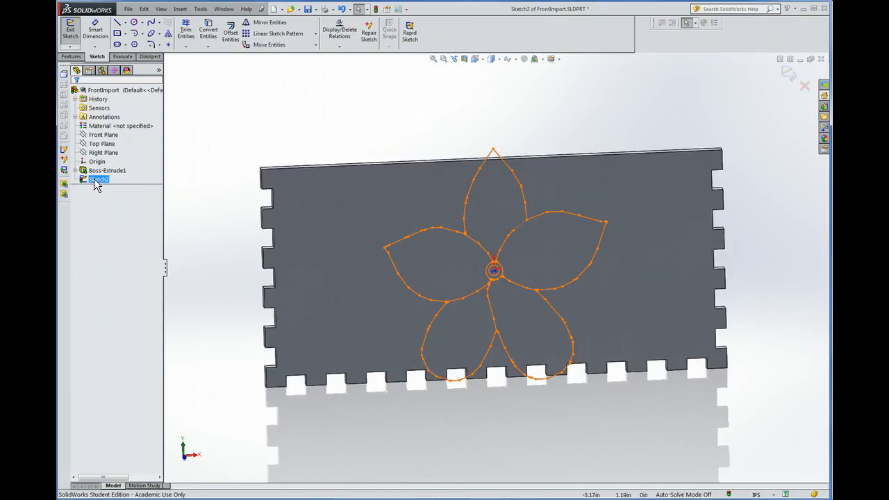
left_click(121, 104)
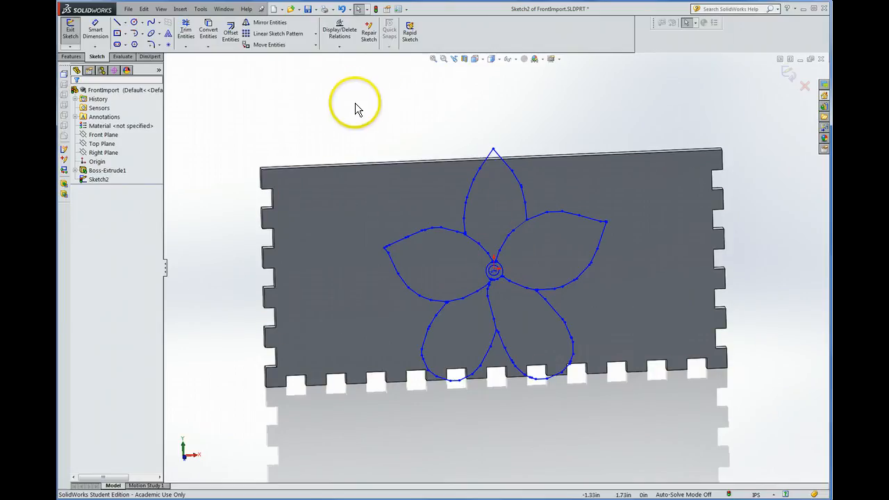
Scale all of the imported flower's sketch entities by a factor of 0.7 about the centre of its rings
mouse_move(355, 102)
left_mouse_down()
mouse_move(463, 234)
mouse_move(639, 407)
mouse_move(653, 441)
left_mouse_up()
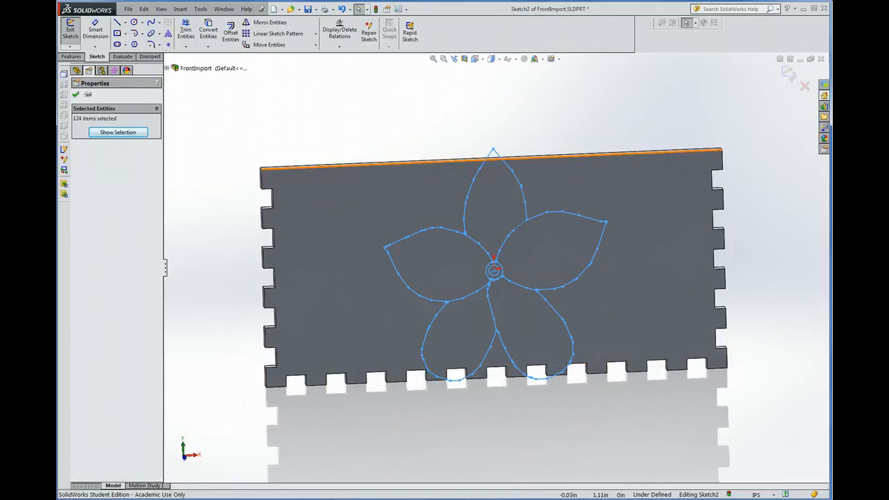
left_click(201, 10)
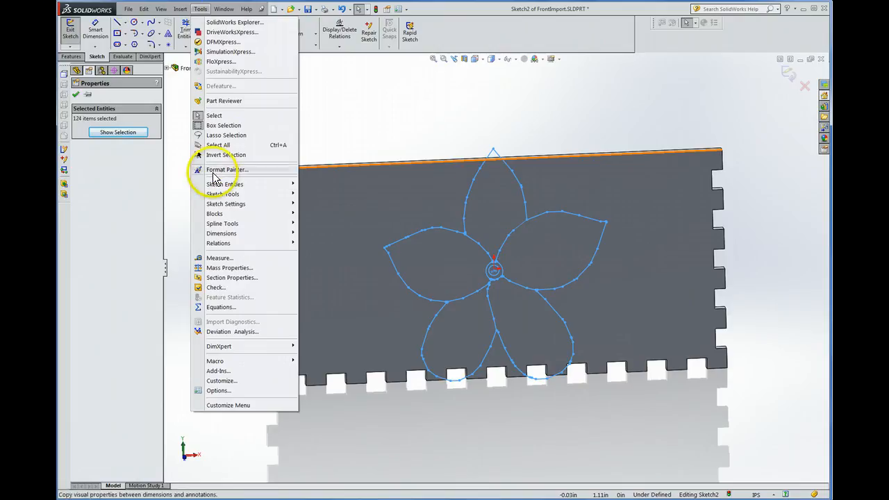
left_click(218, 197)
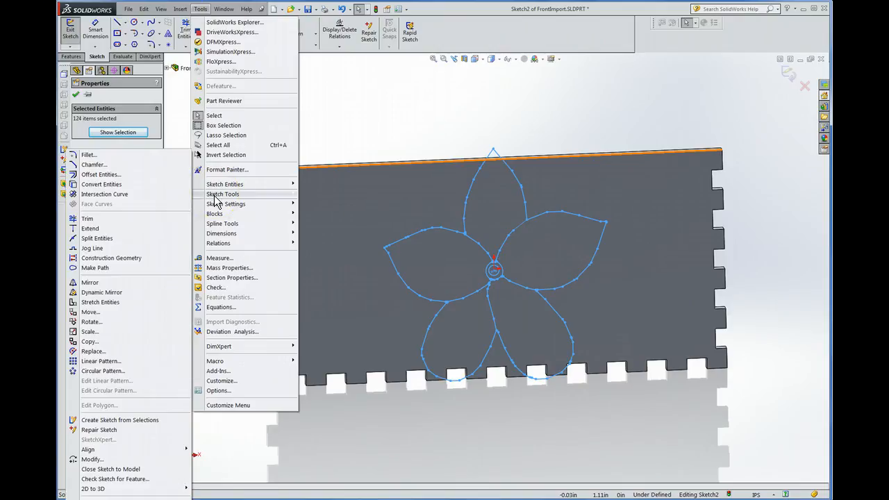
left_click(103, 303)
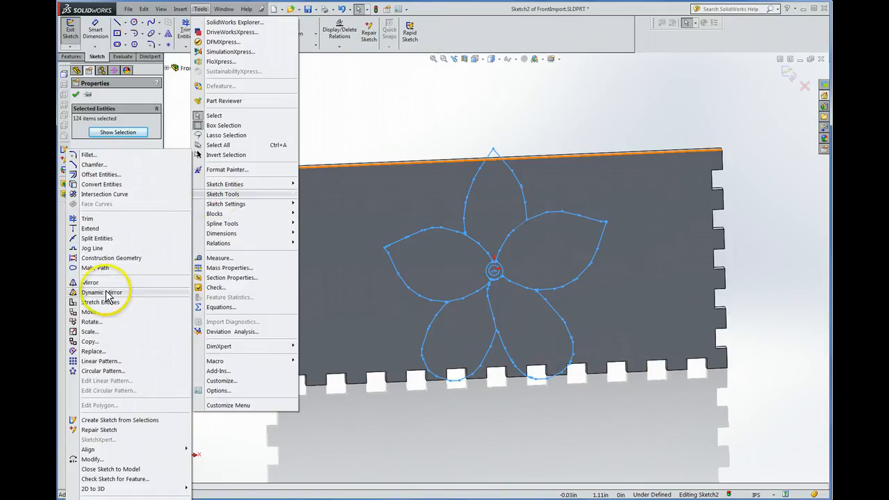
left_click(96, 337)
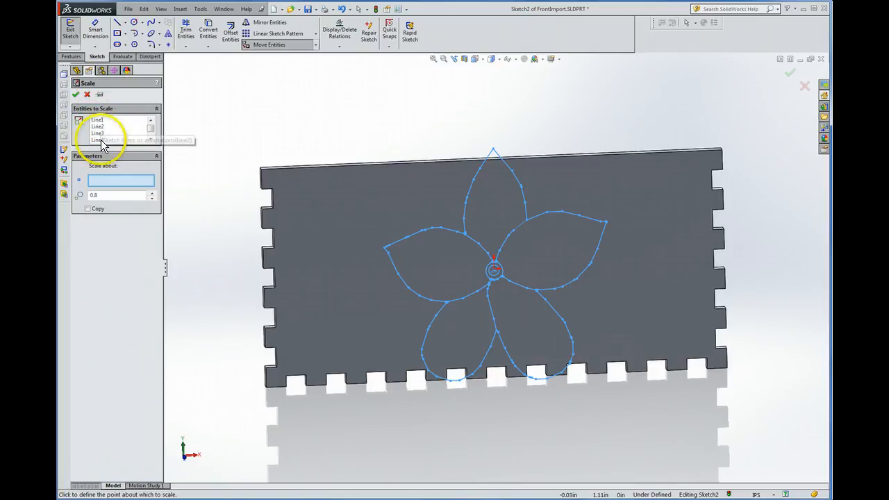
left_click(97, 182)
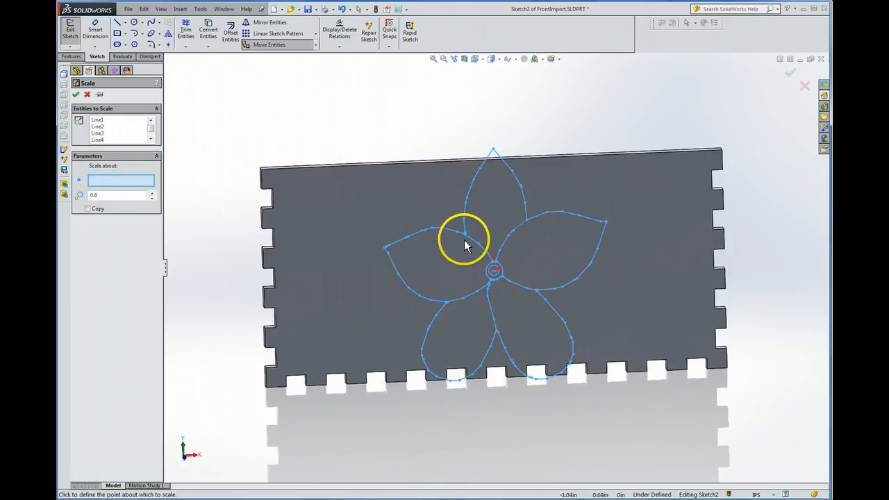
left_click(493, 270)
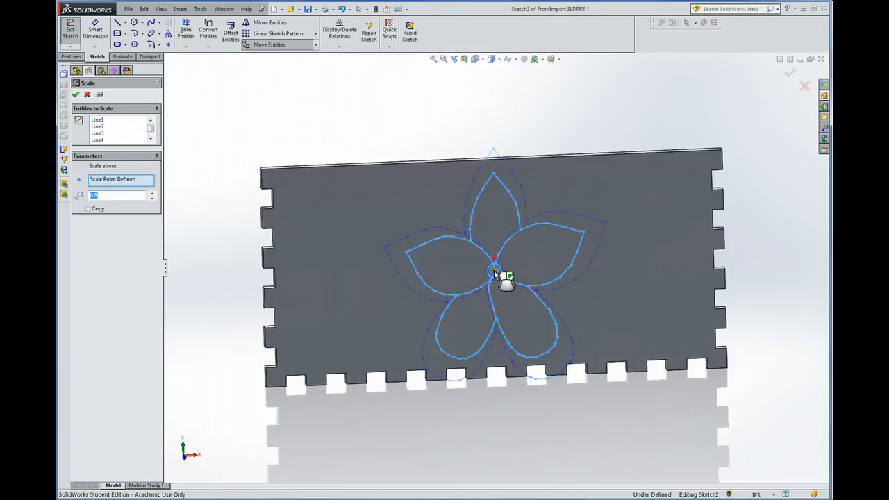
left_click(102, 194)
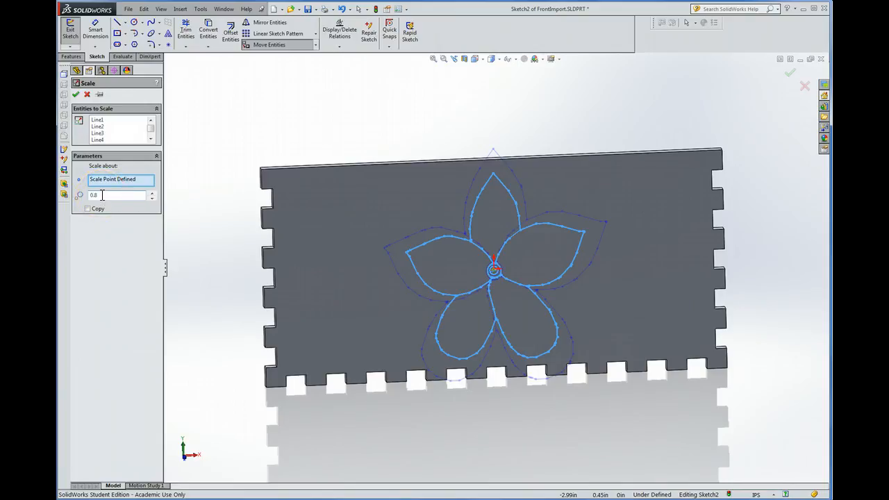
key("BackSpace")
type("7")
key("Return")
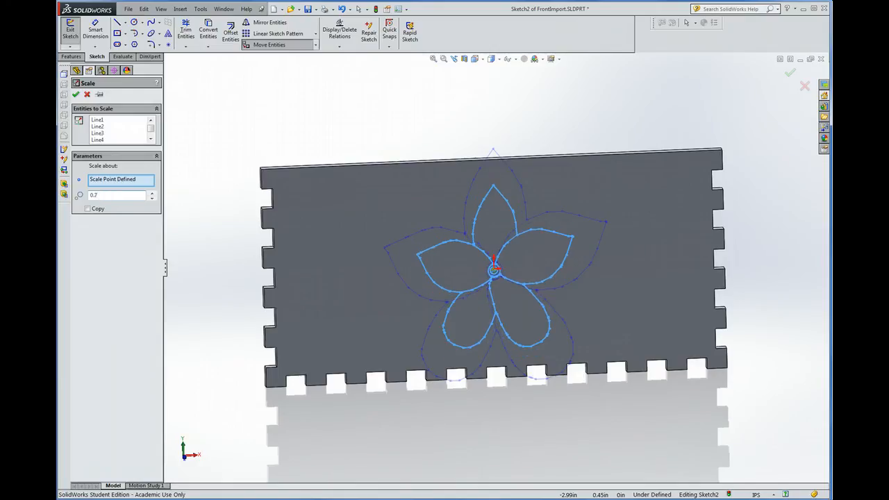
left_click(75, 95)
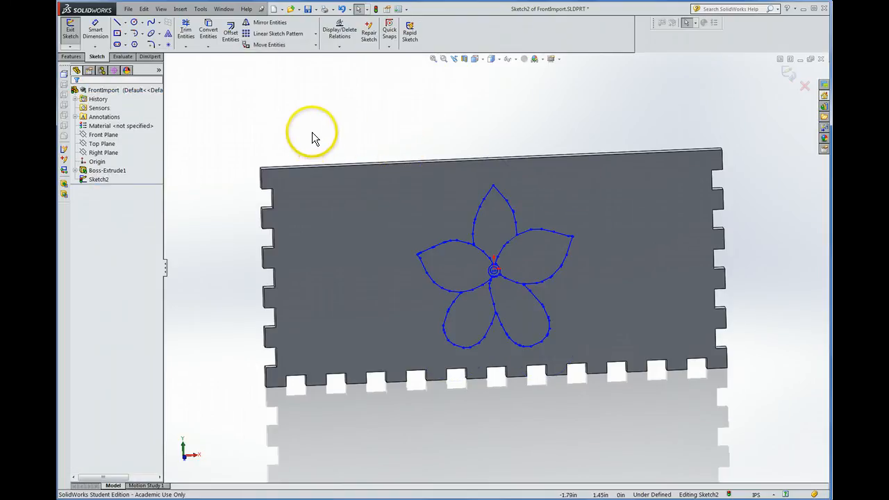
mouse_move(312, 133)
middle_mouse_down()
mouse_move(327, 137)
mouse_move(304, 119)
mouse_move(317, 118)
mouse_move(319, 129)
middle_mouse_up()
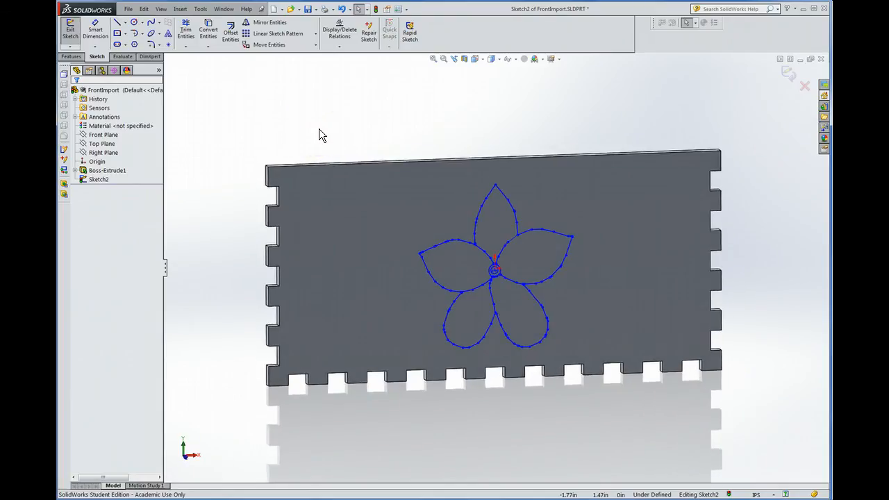
left_click(311, 106)
scroll(514, 236, "down", 2)
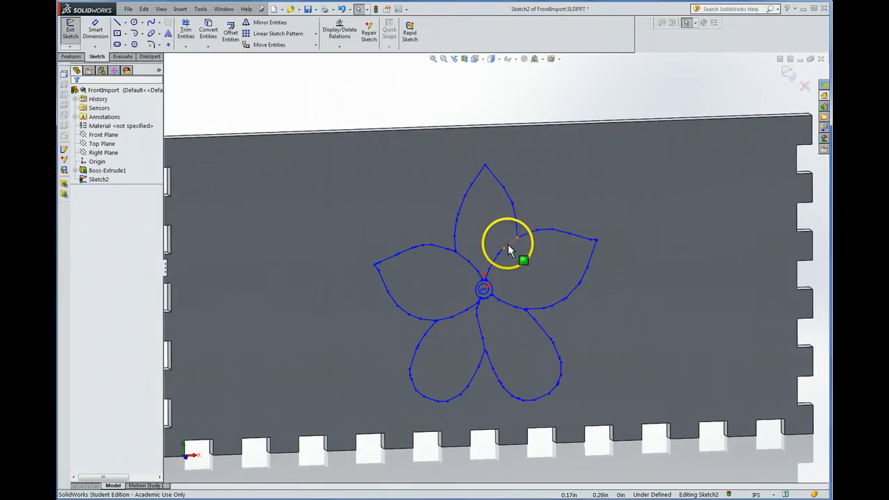
scroll(508, 244, "up", 2)
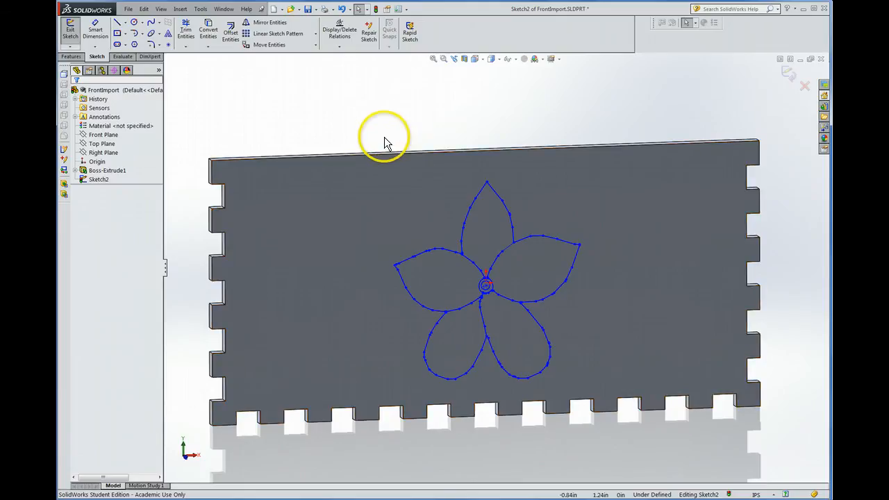
left_click(484, 284)
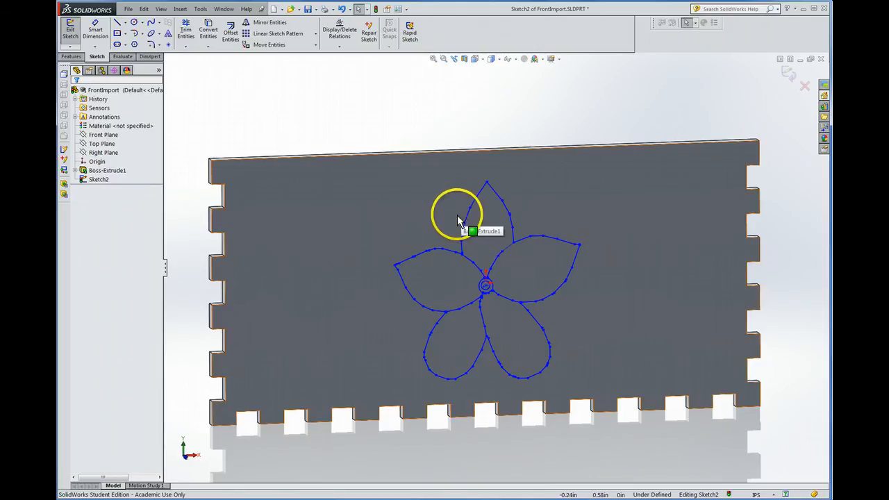
left_click(98, 179)
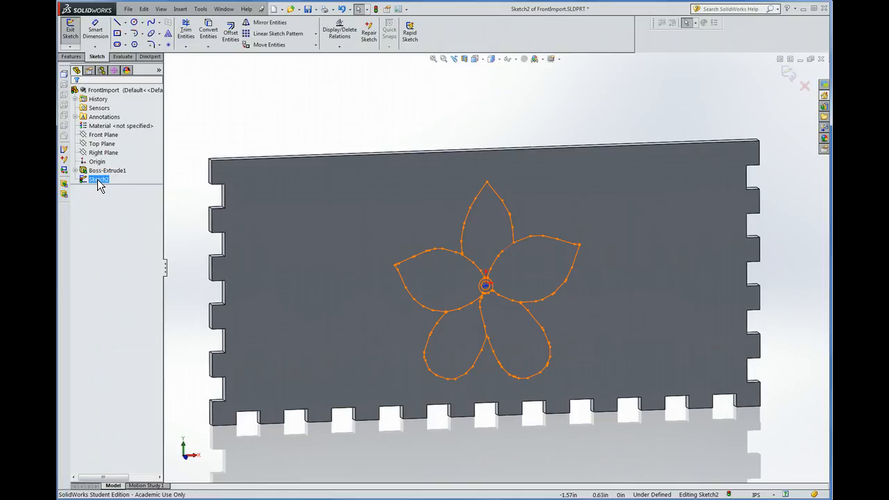
left_click(101, 202)
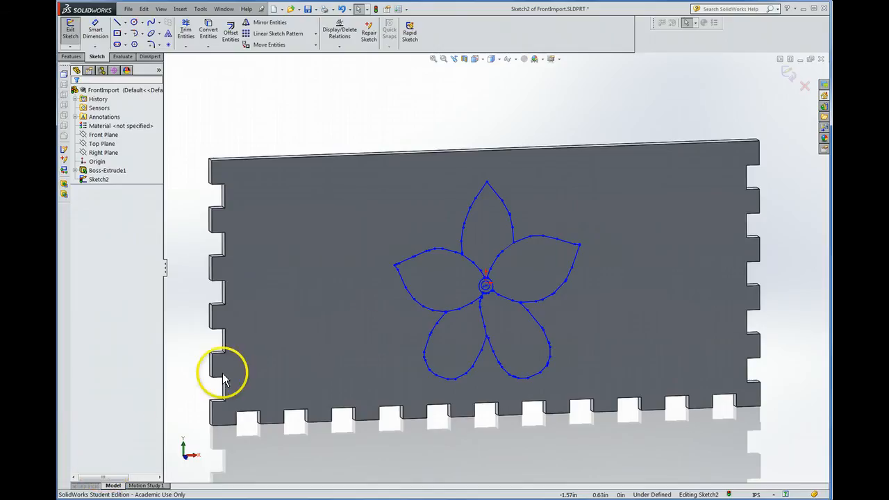